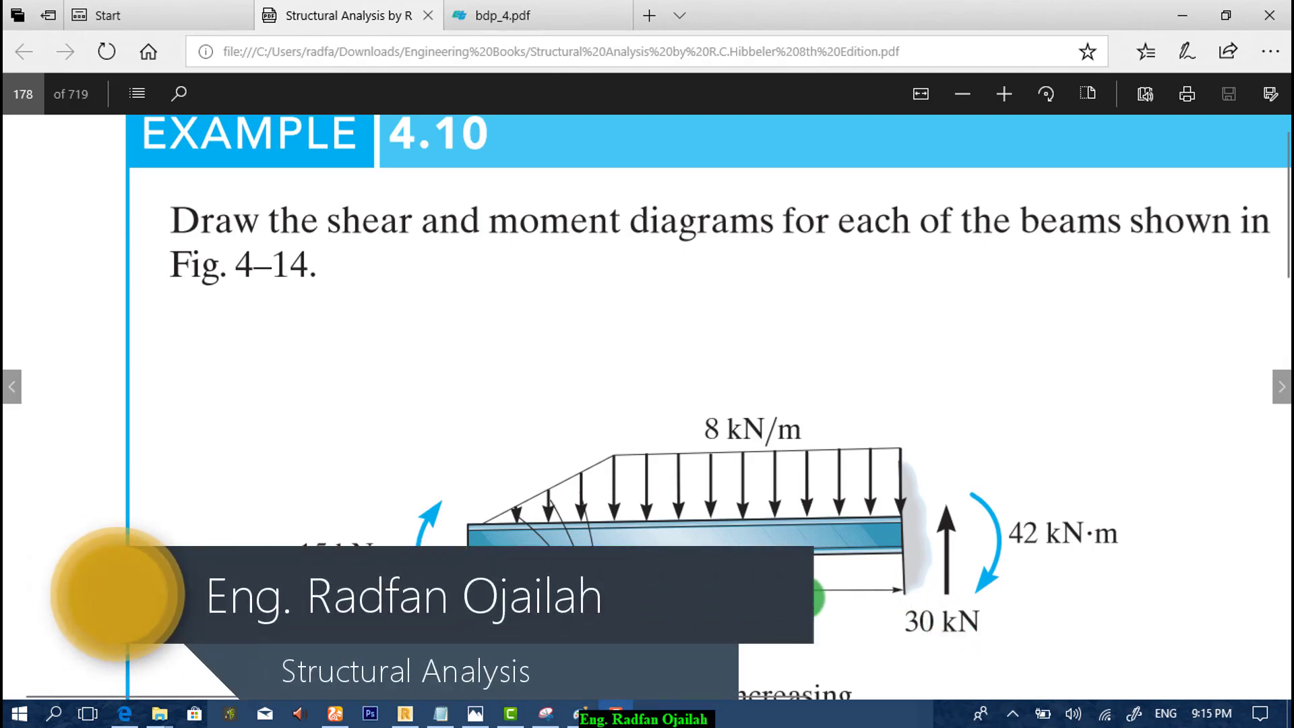
Scroll the PDF to show the full Example 4.10 beam figure (Fig. 4–14) with its loads and spans.
scroll(795, 573, down, 1)
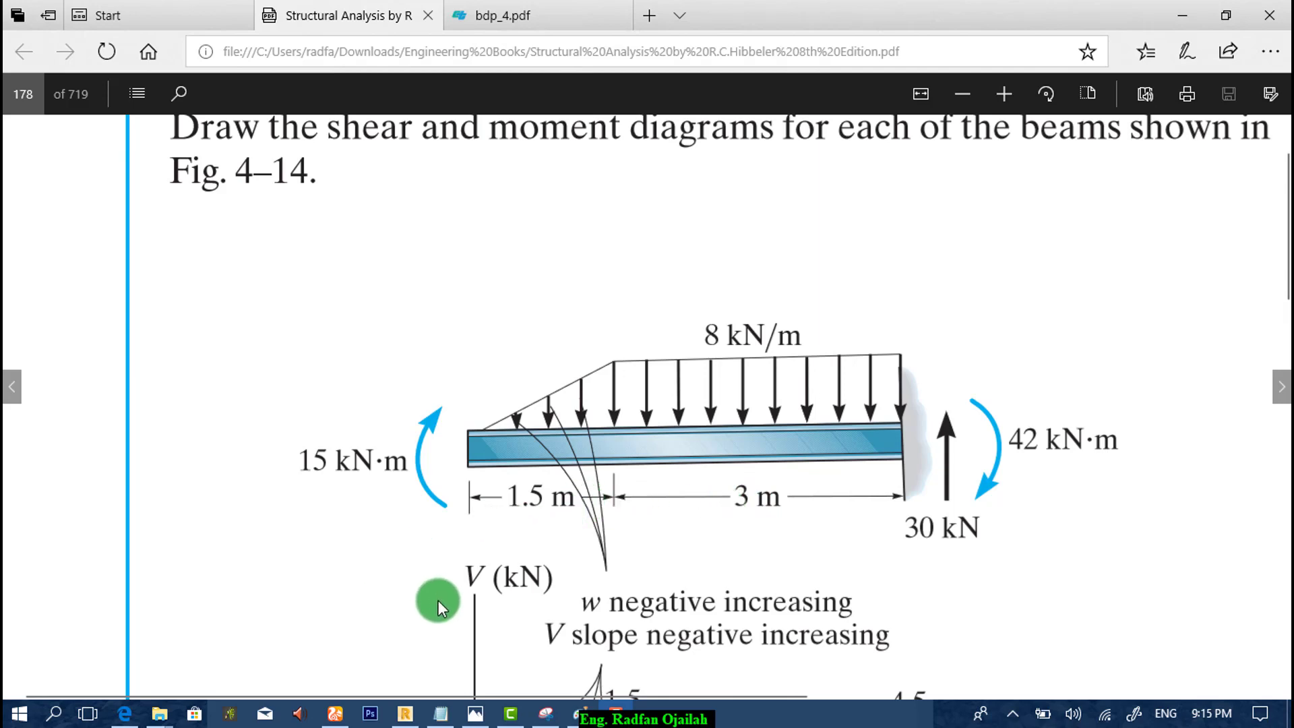
Define and apply structural axes at X = 0 and X = 4.5 m, plus Z = 0.
click(405, 713)
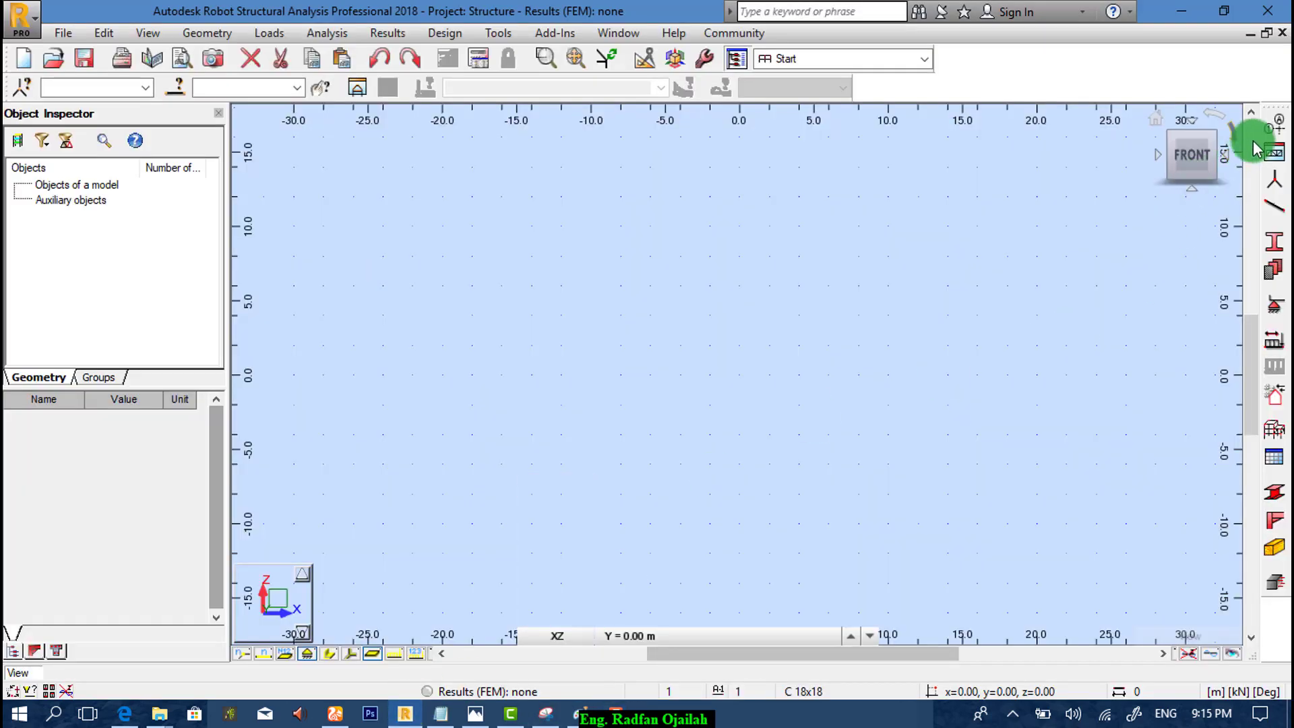
click(1274, 125)
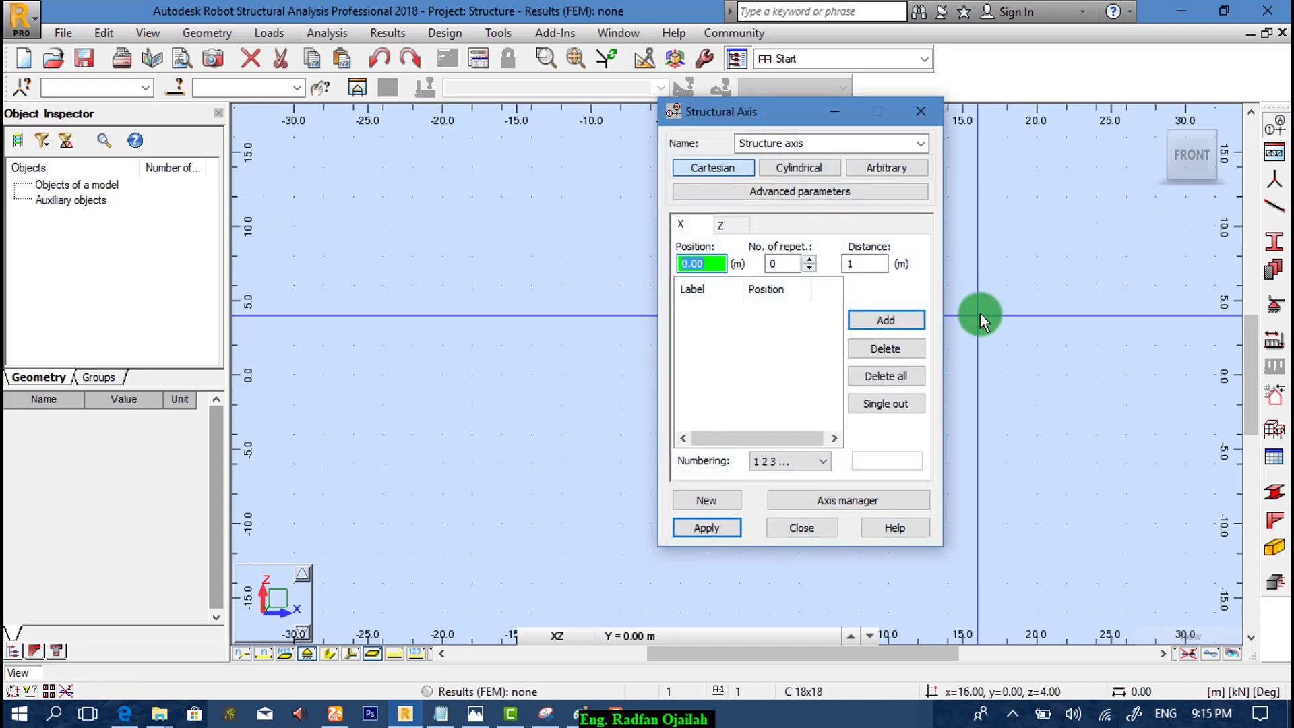
click(905, 322)
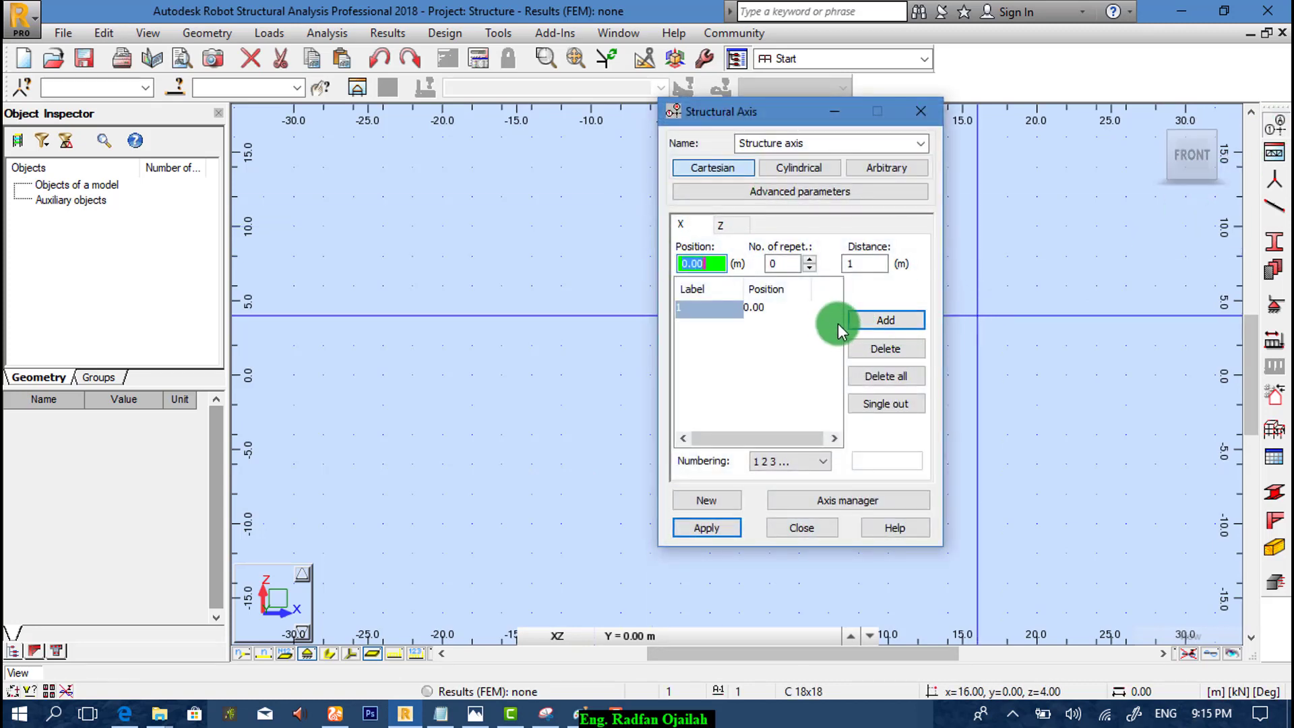
text(4.5)
click(866, 320)
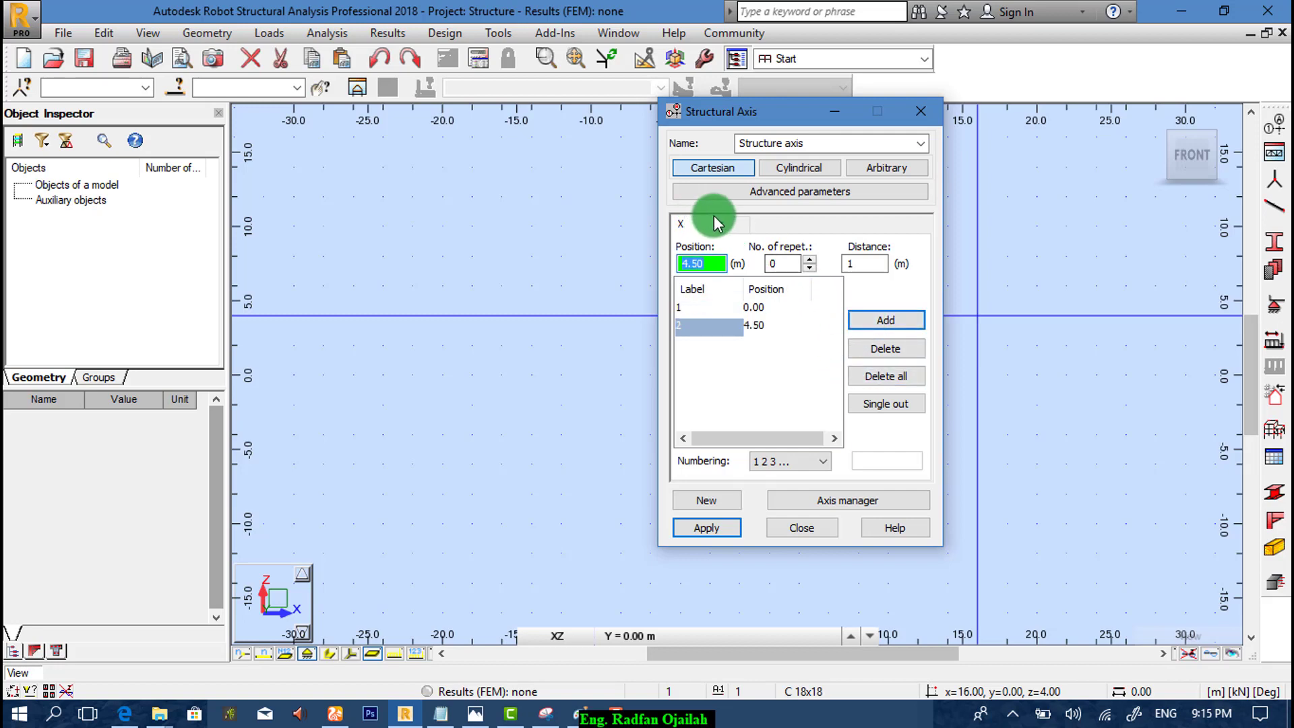
click(719, 224)
click(869, 318)
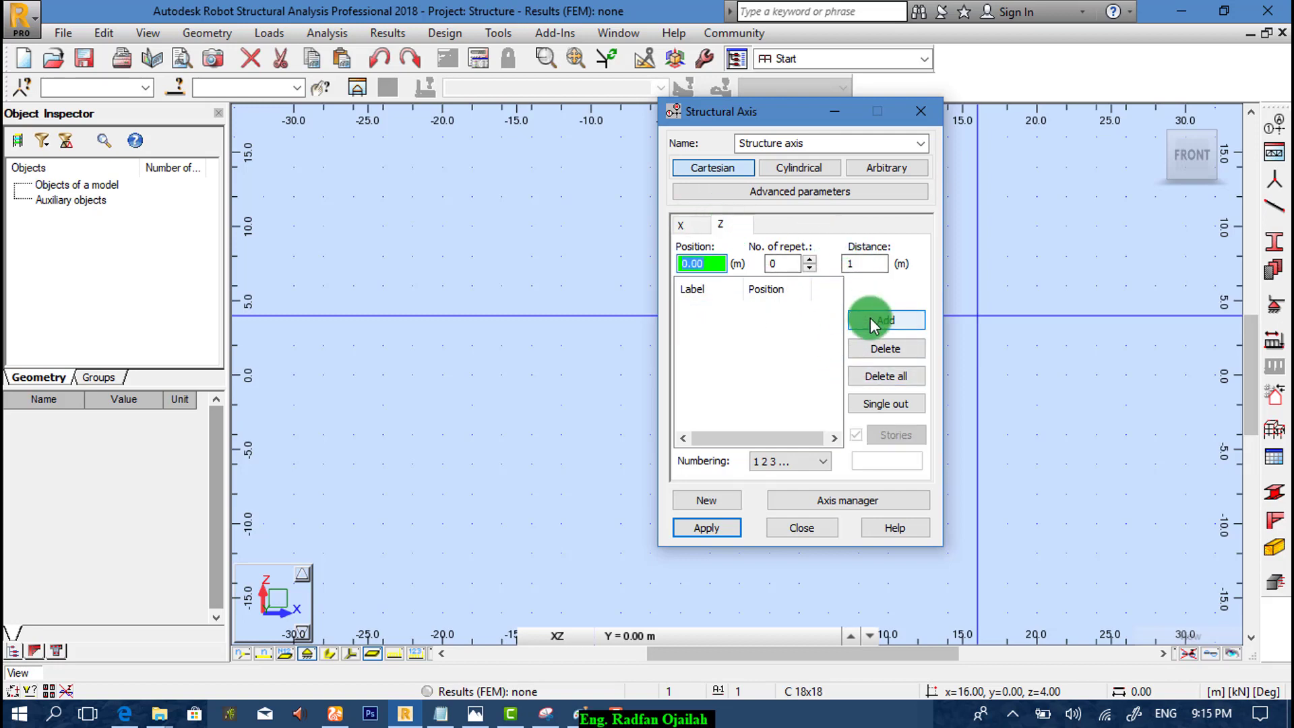
click(700, 532)
Draw a bar from node (0, 0) to node (4.5, 0).
click(805, 532)
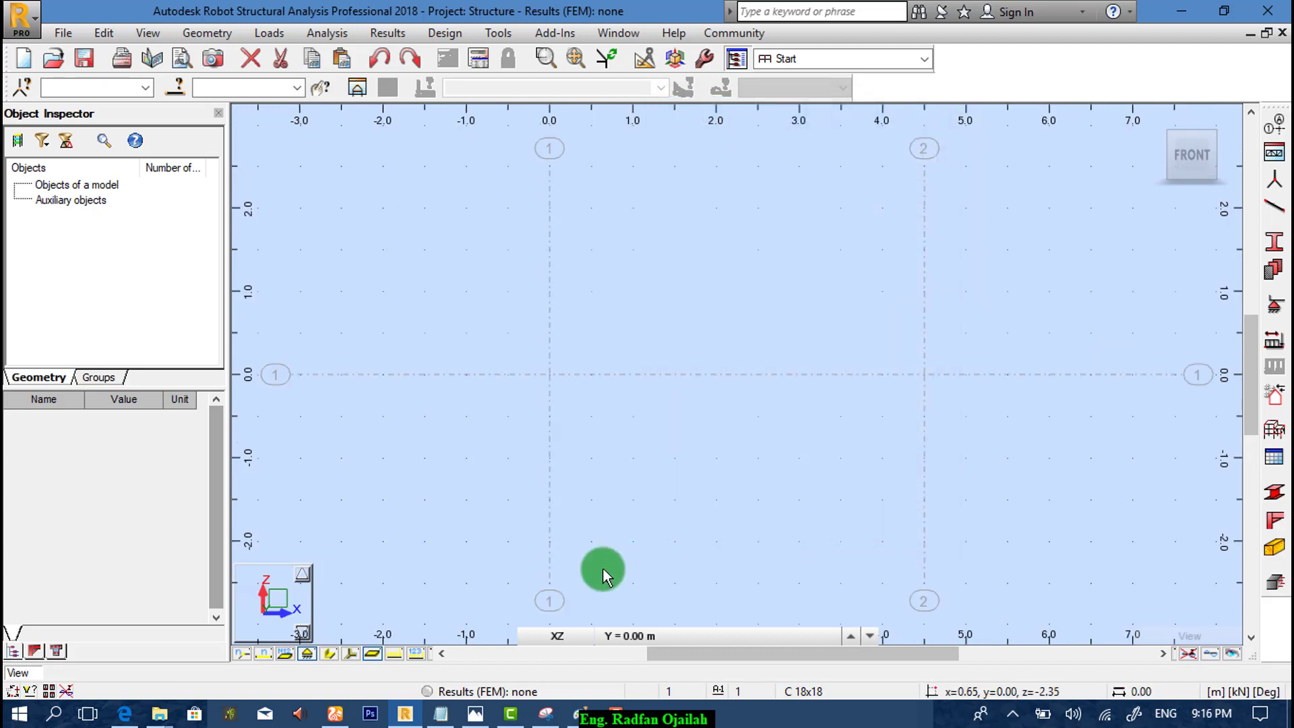
click(1274, 205)
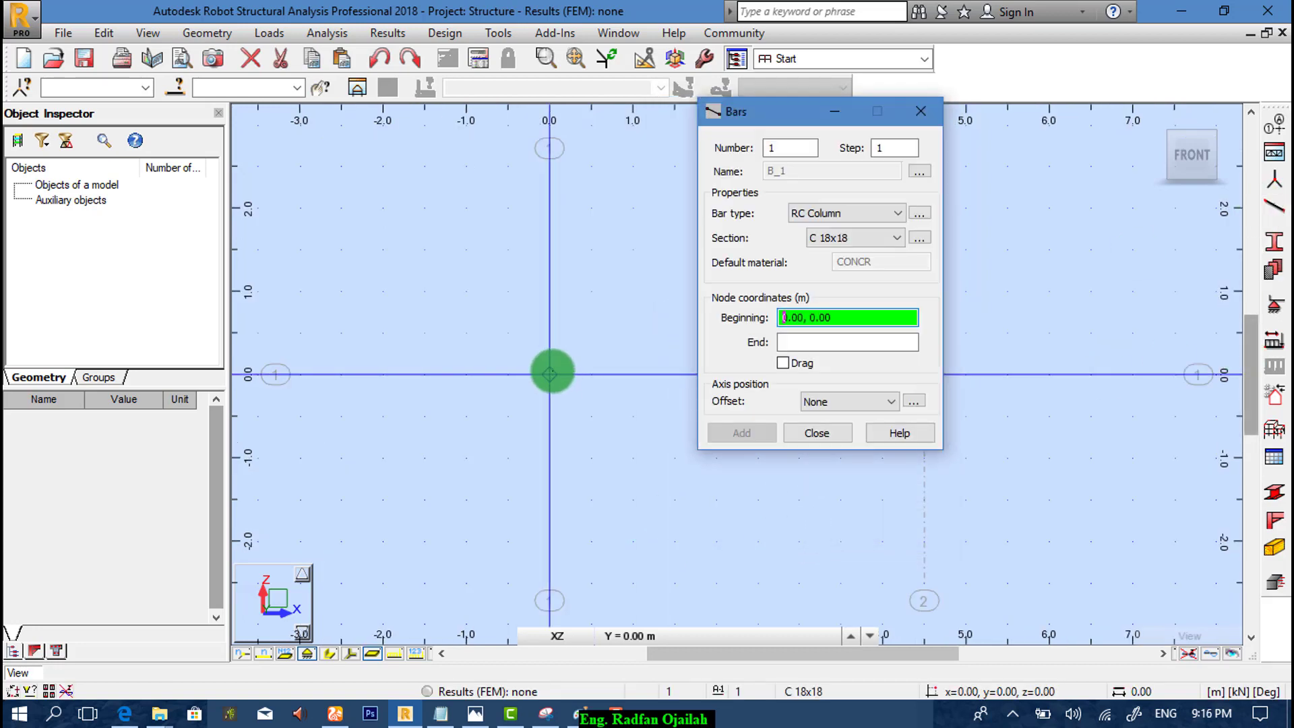
click(549, 373)
scroll(459, 472, down, 3)
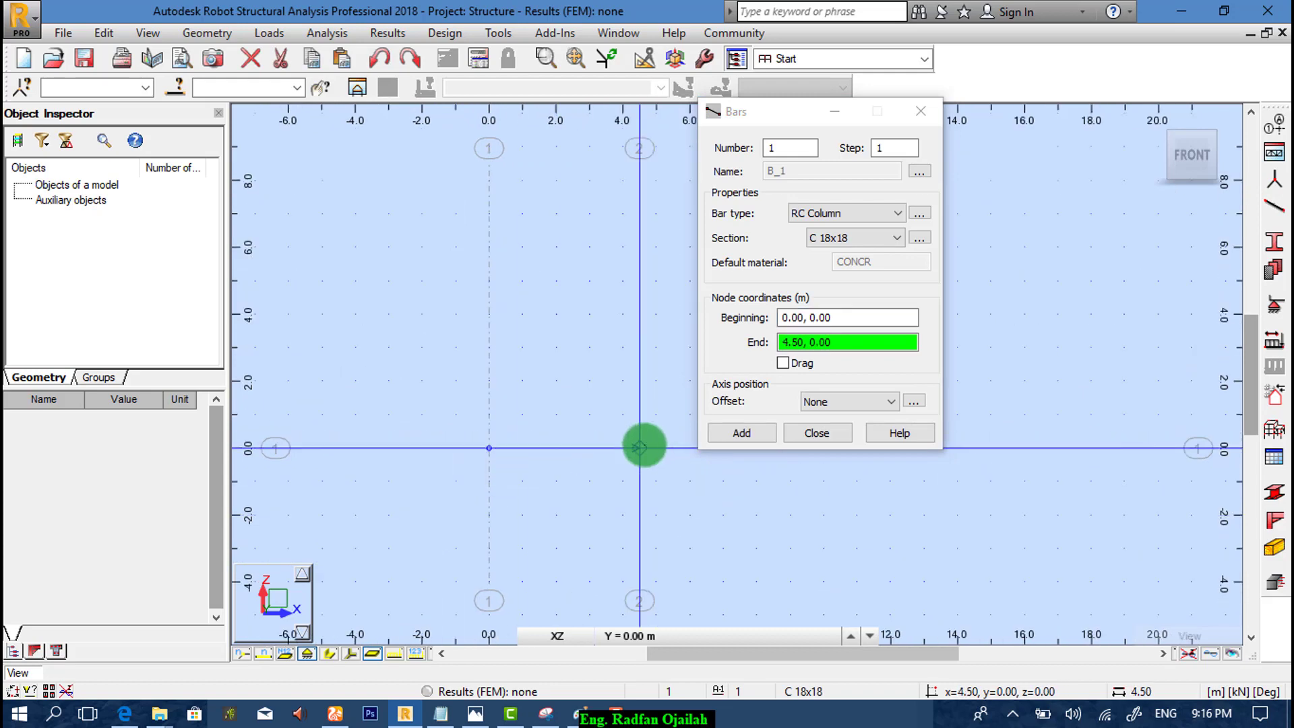
click(640, 447)
click(828, 434)
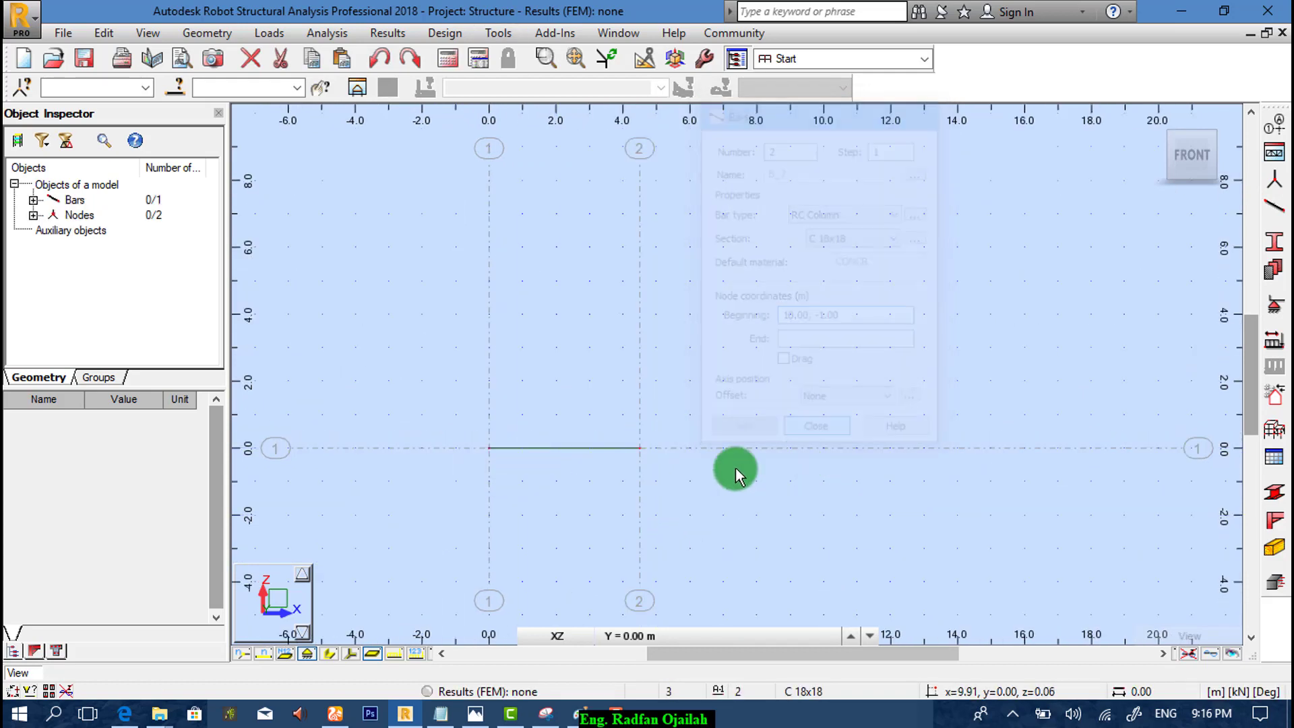
Switch to the textbook PDF to recheck the beam figure.
scroll(495, 451, up, 3)
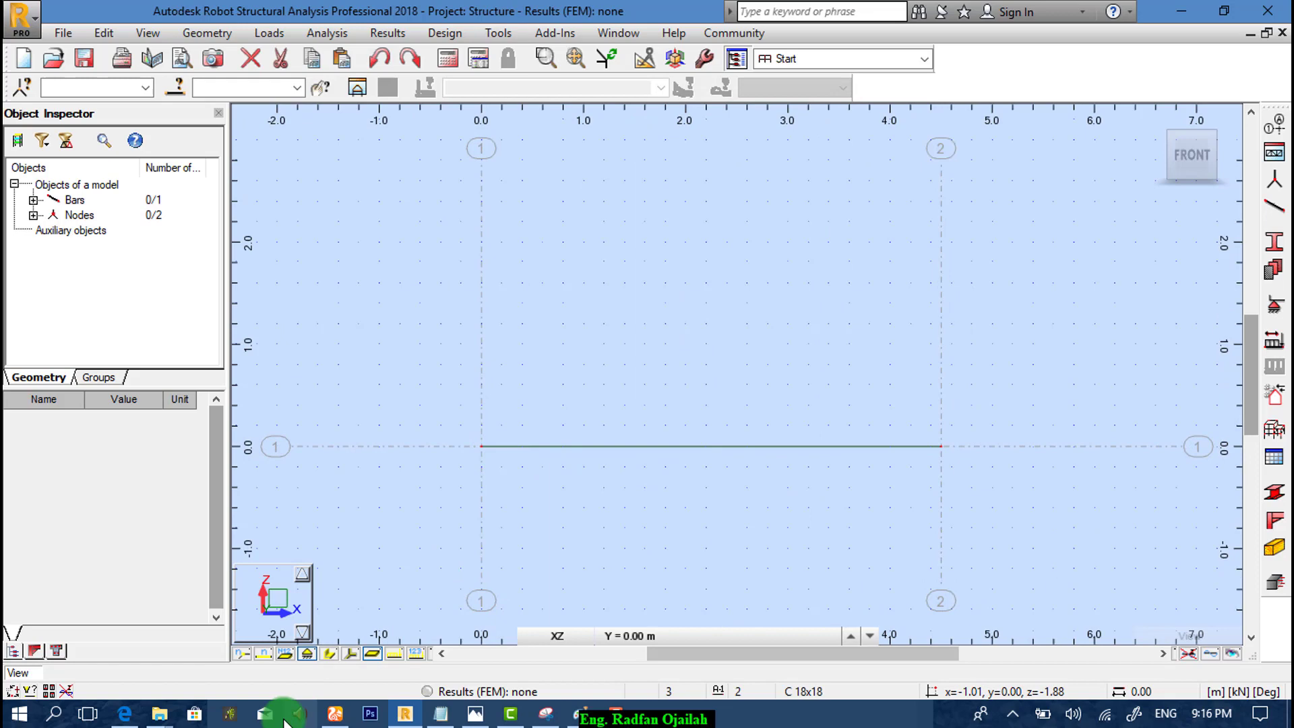
mouse_move(124, 713)
click(317, 610)
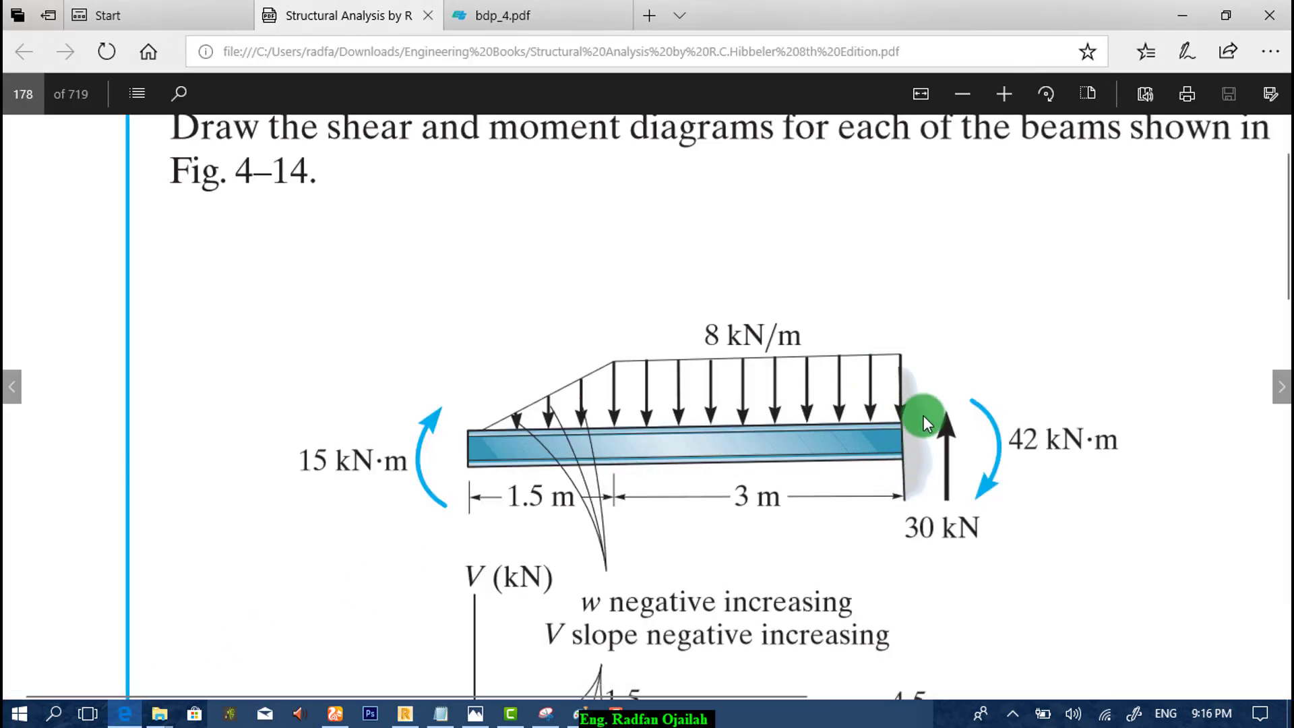
Assign a Fixed support to the beam's right end node at 4.5 m.
click(1181, 15)
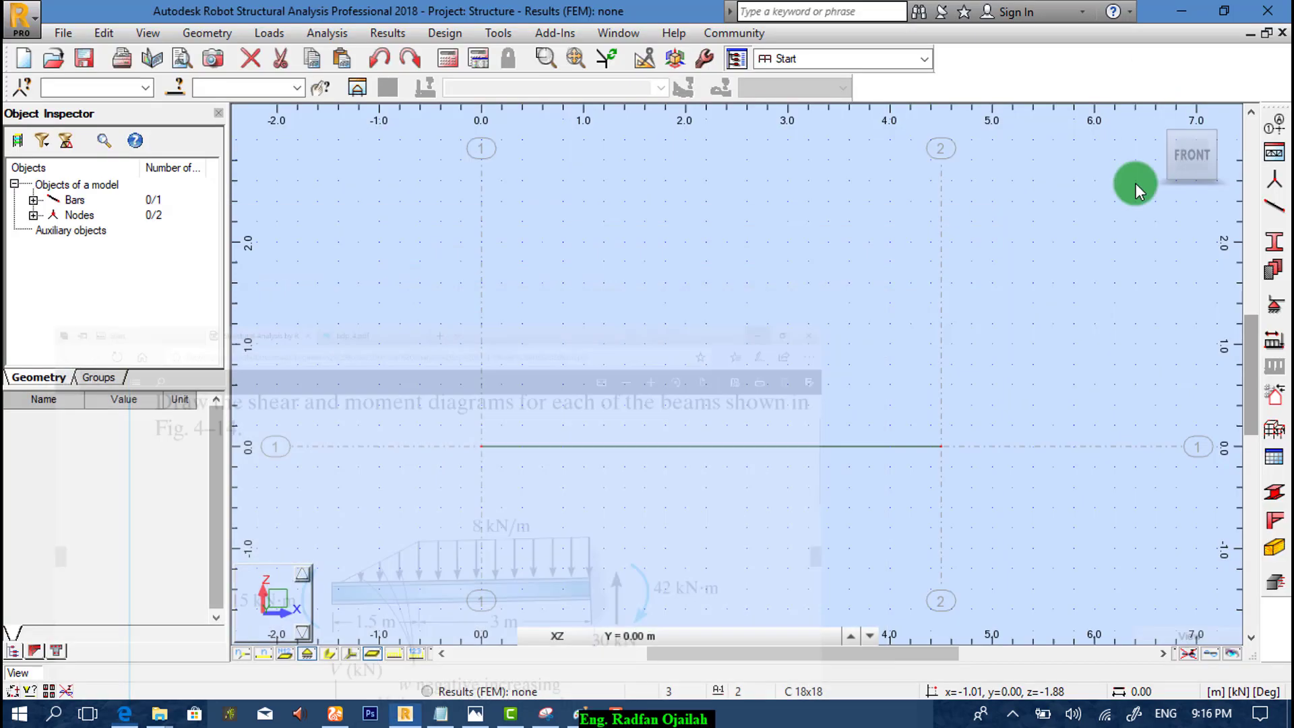
click(1259, 311)
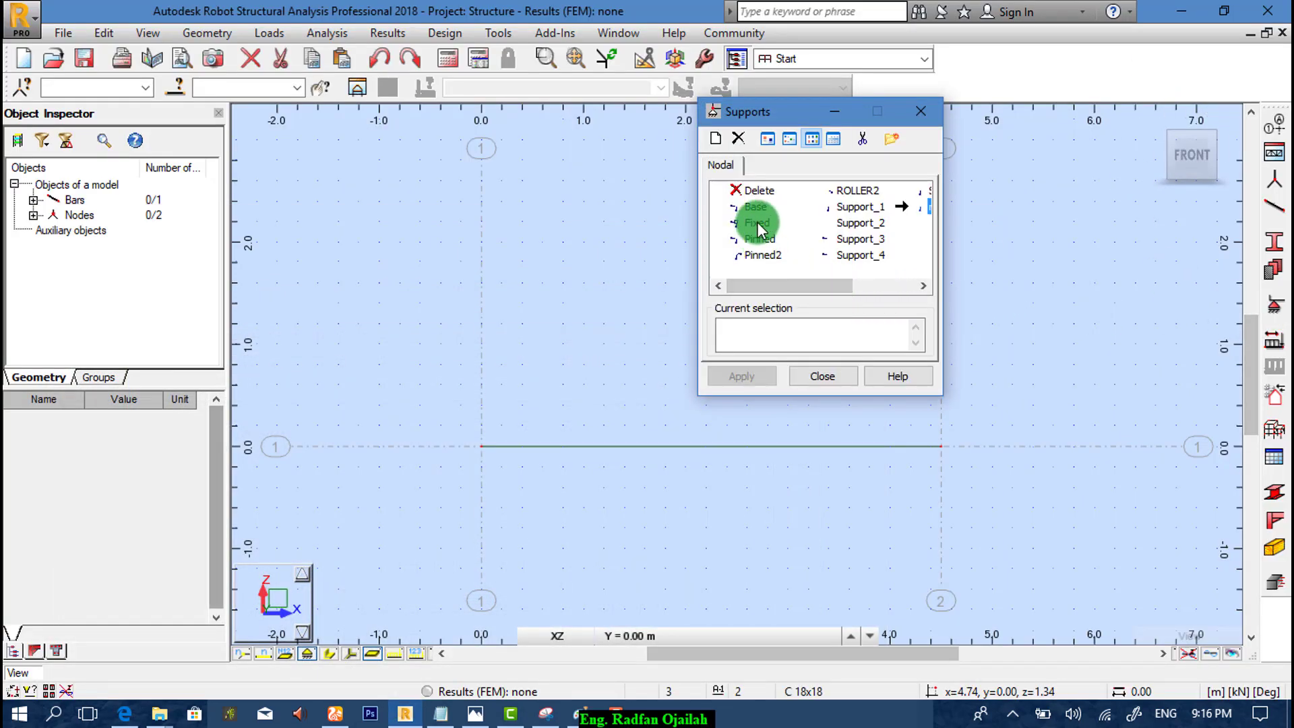
click(758, 223)
click(943, 448)
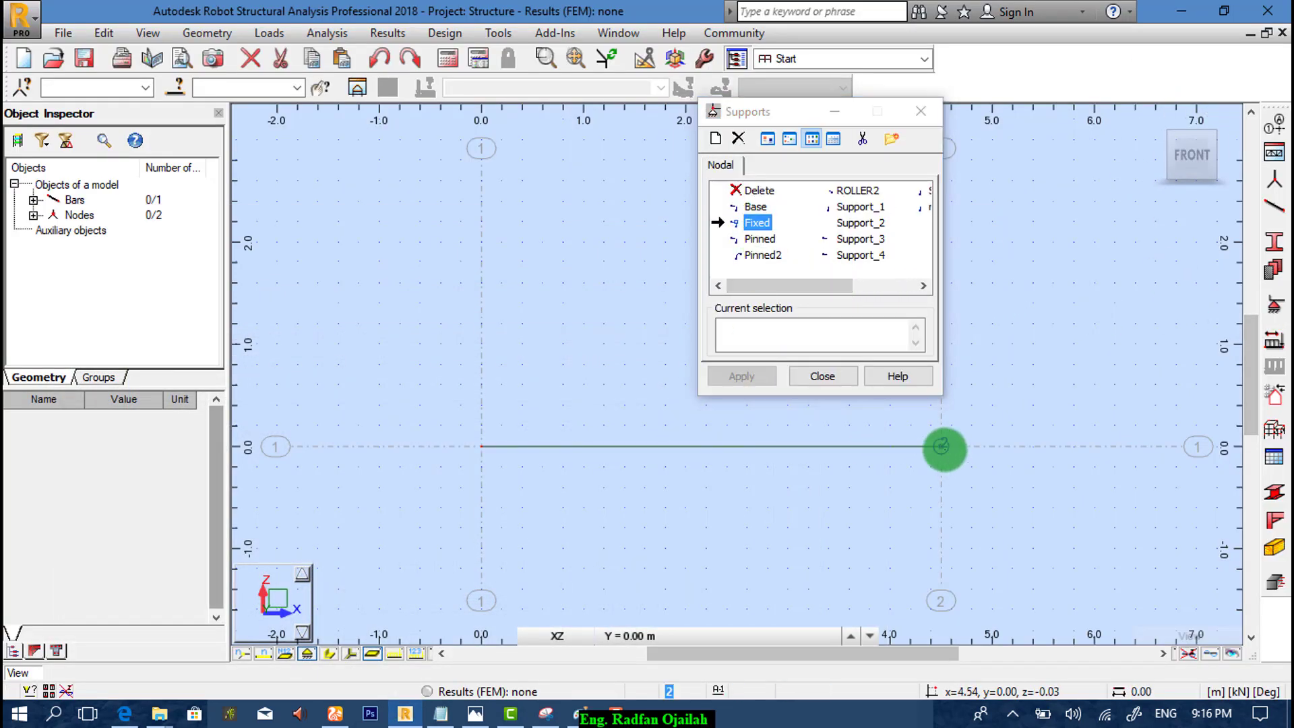
After checking the textbook figure, delete the fixed support from the 4.5 m node.
scroll(965, 466, up, 3)
scroll(965, 466, down, 2)
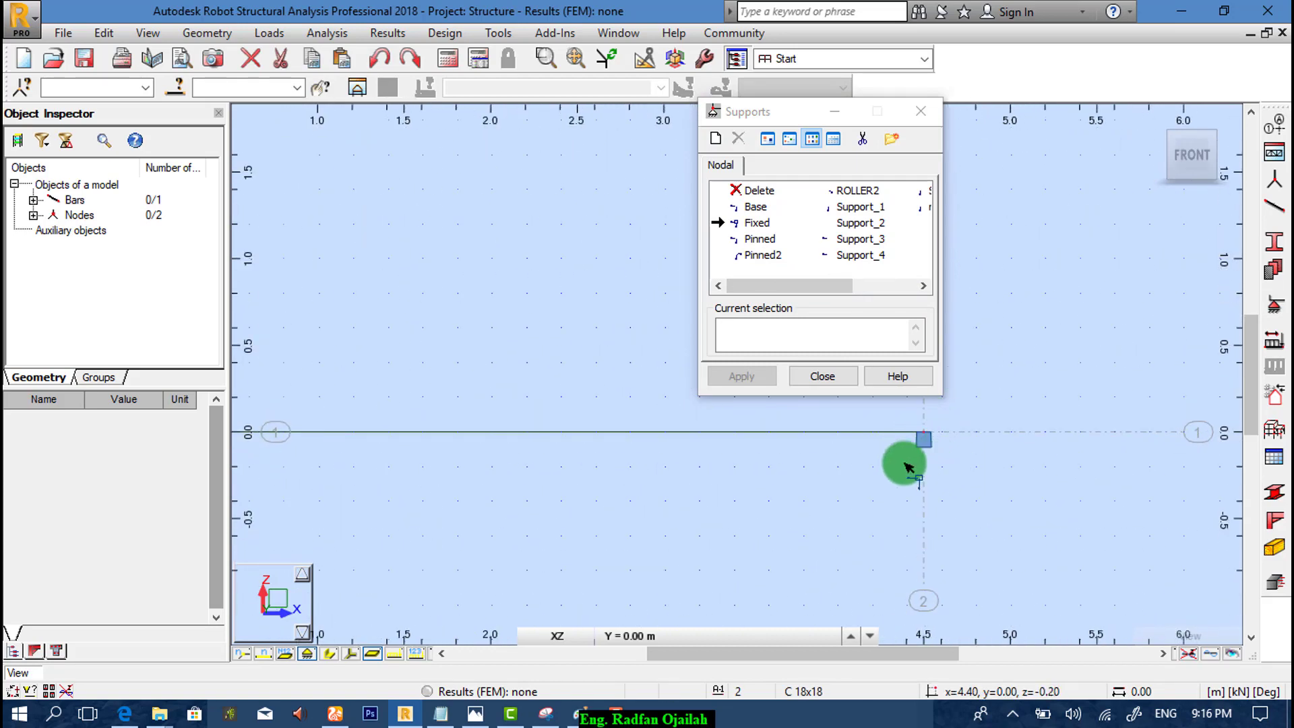
click(128, 712)
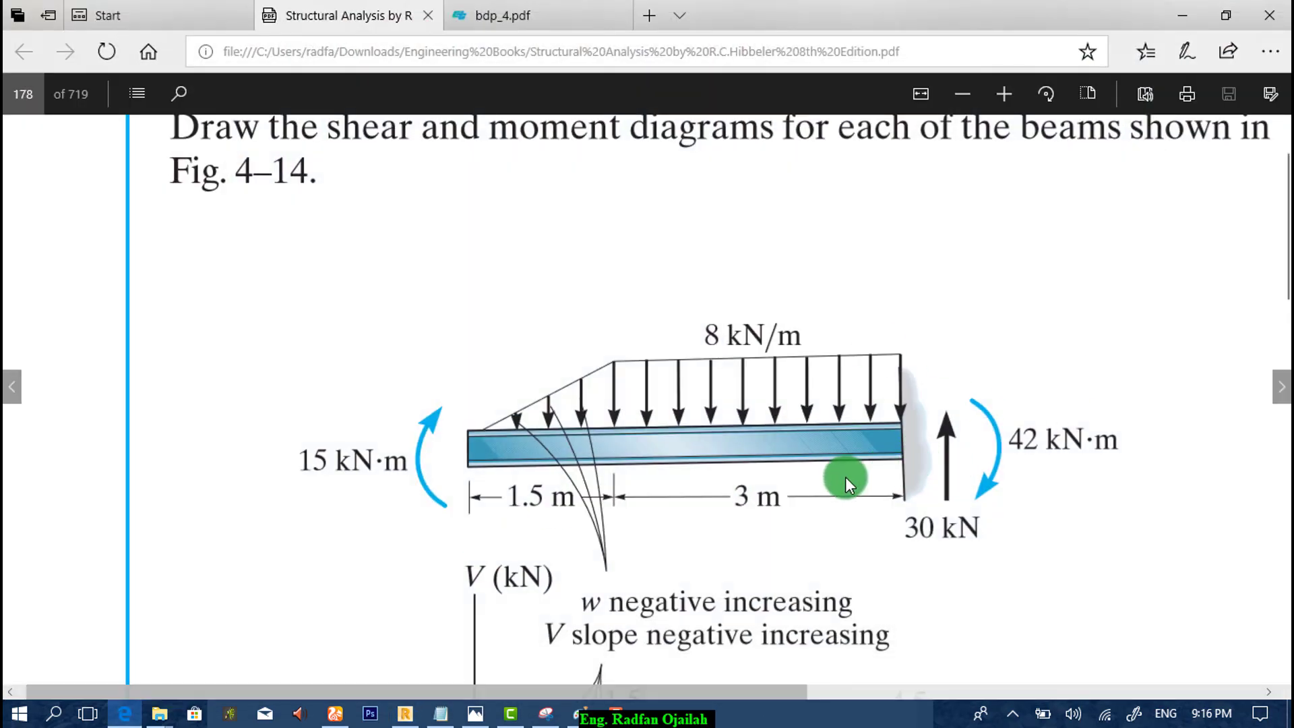
click(1169, 18)
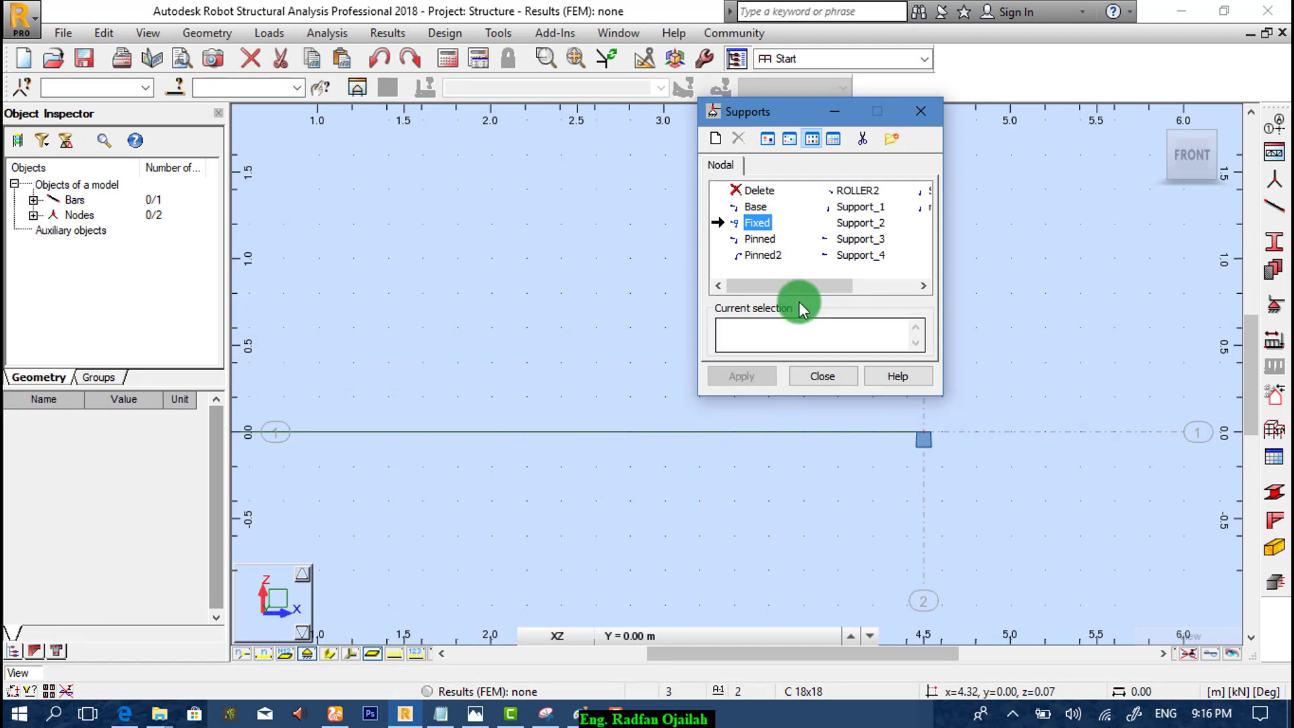
click(757, 190)
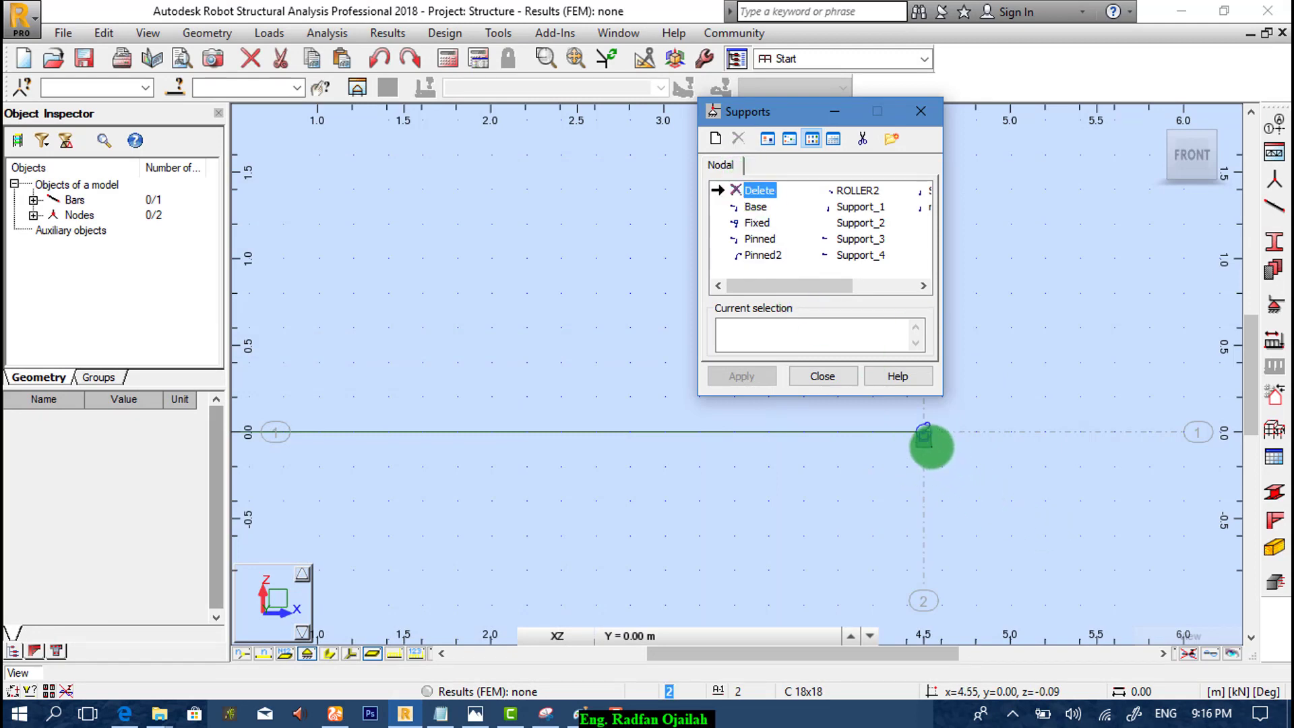
click(924, 439)
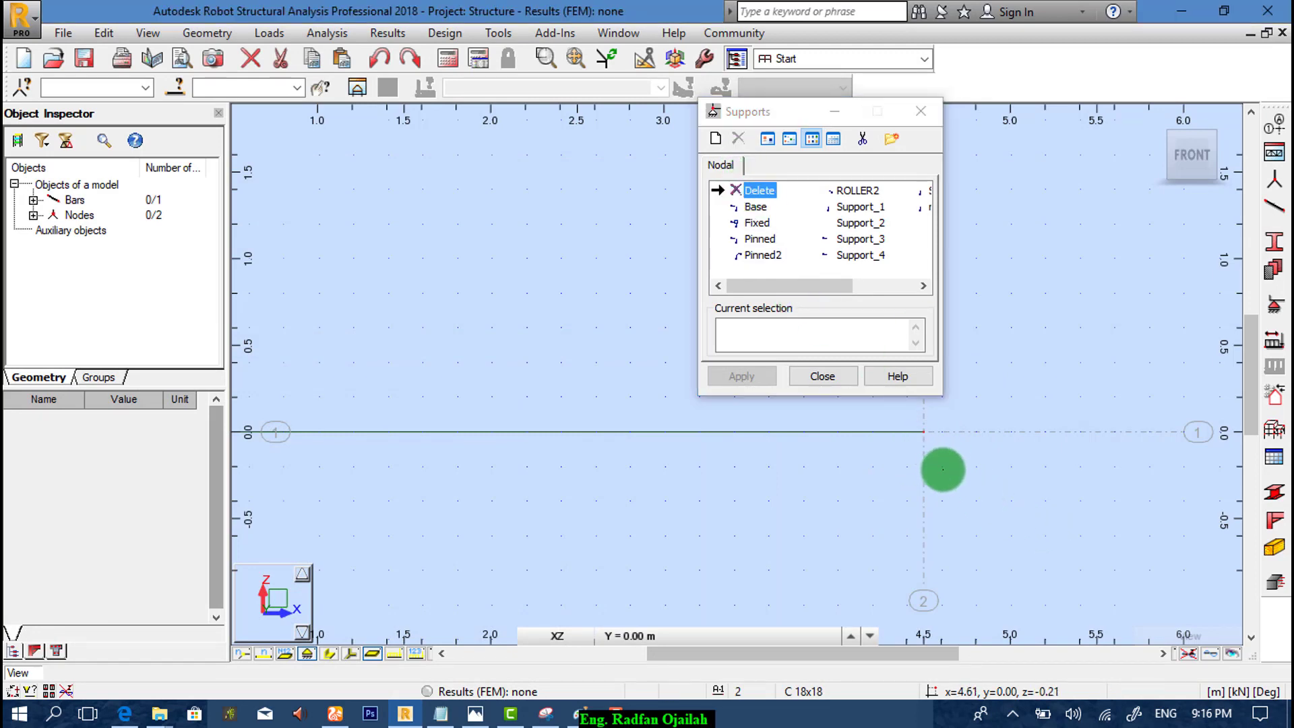
Define a new support type 'Fixed oriented' based on Fixed, with direction Beta = -90°.
double_click(759, 221)
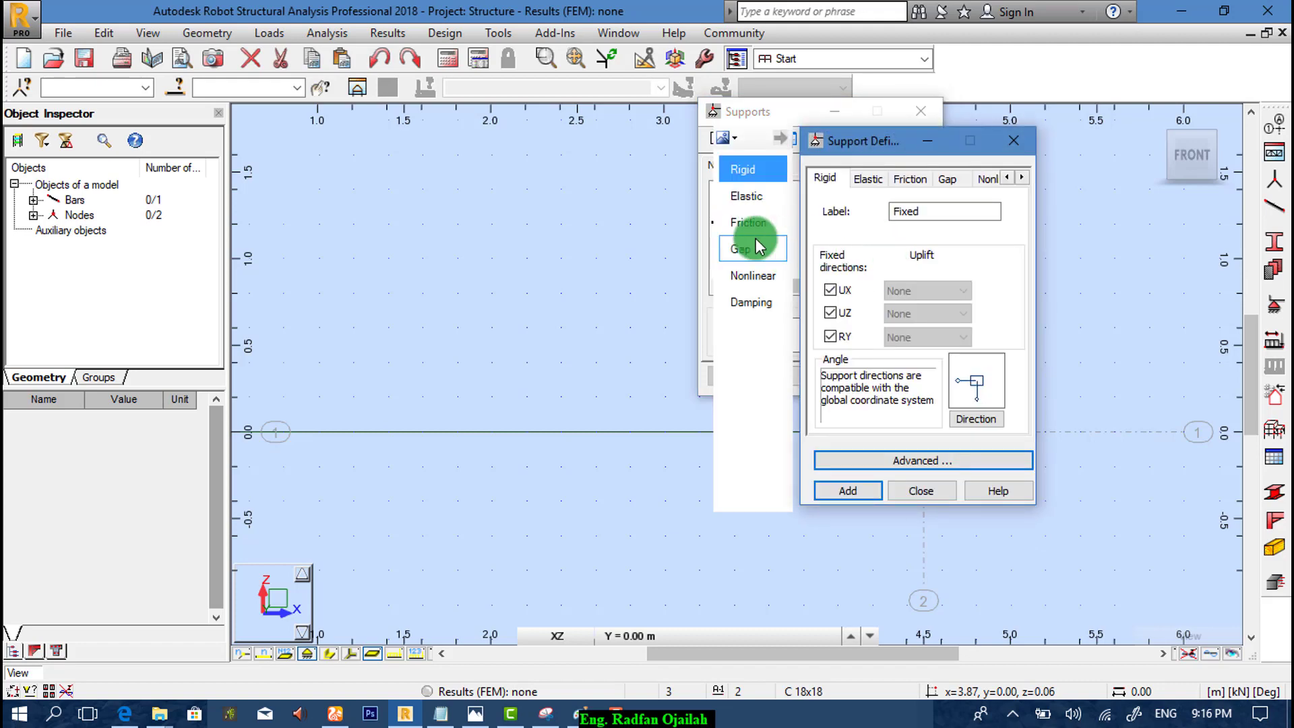
click(975, 418)
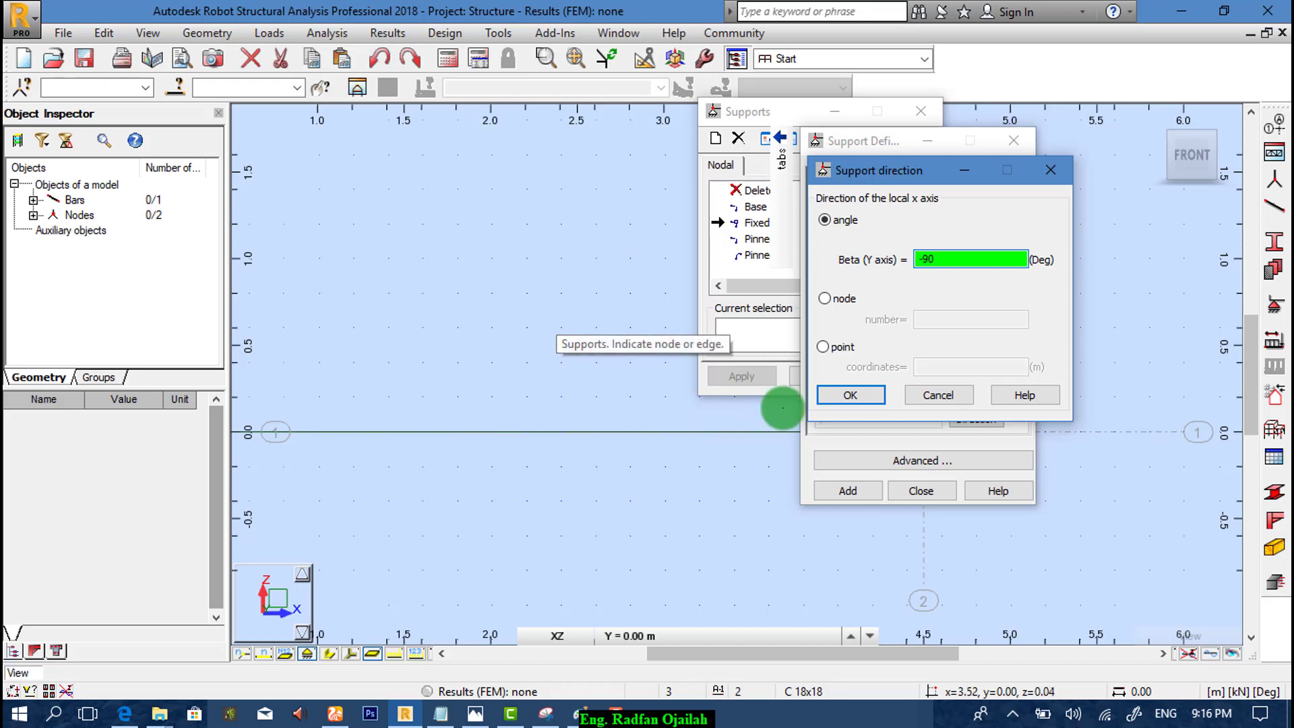
click(840, 395)
click(831, 336)
click(972, 213)
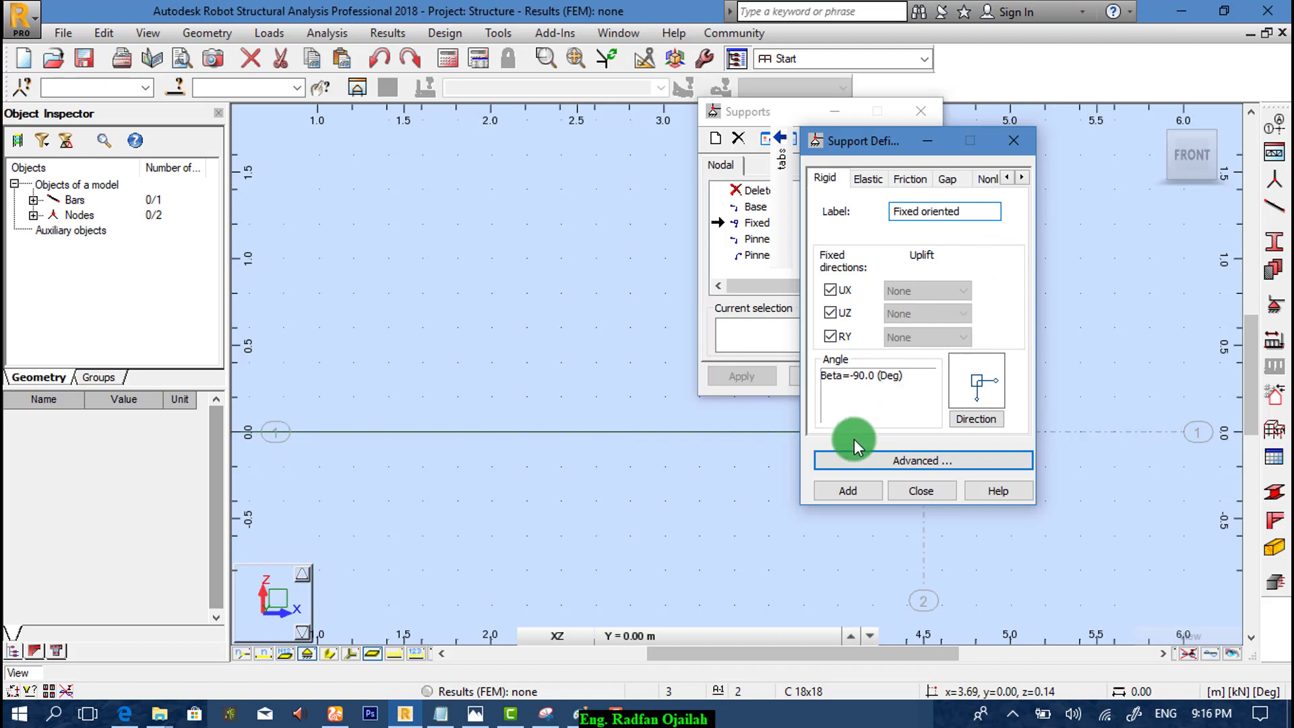
click(847, 492)
Assign the Fixed oriented support to the beam's 4.5 m node.
click(923, 491)
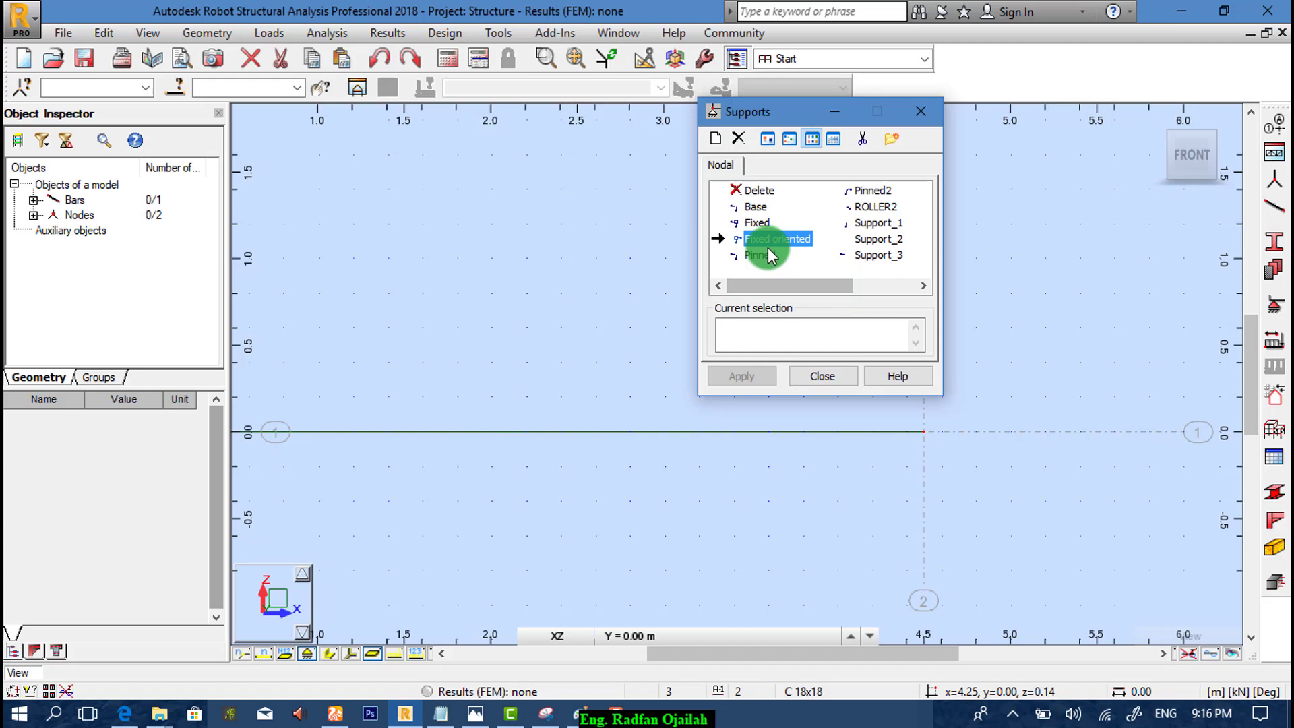
click(921, 432)
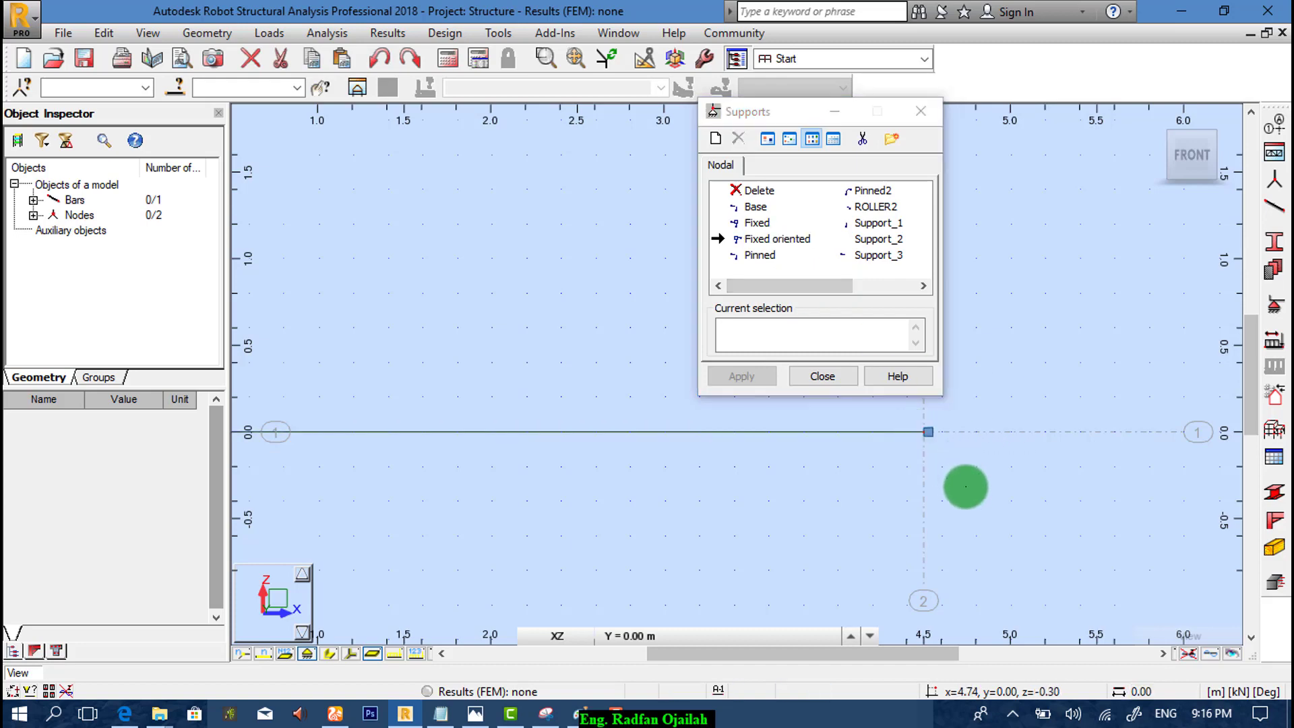
click(819, 374)
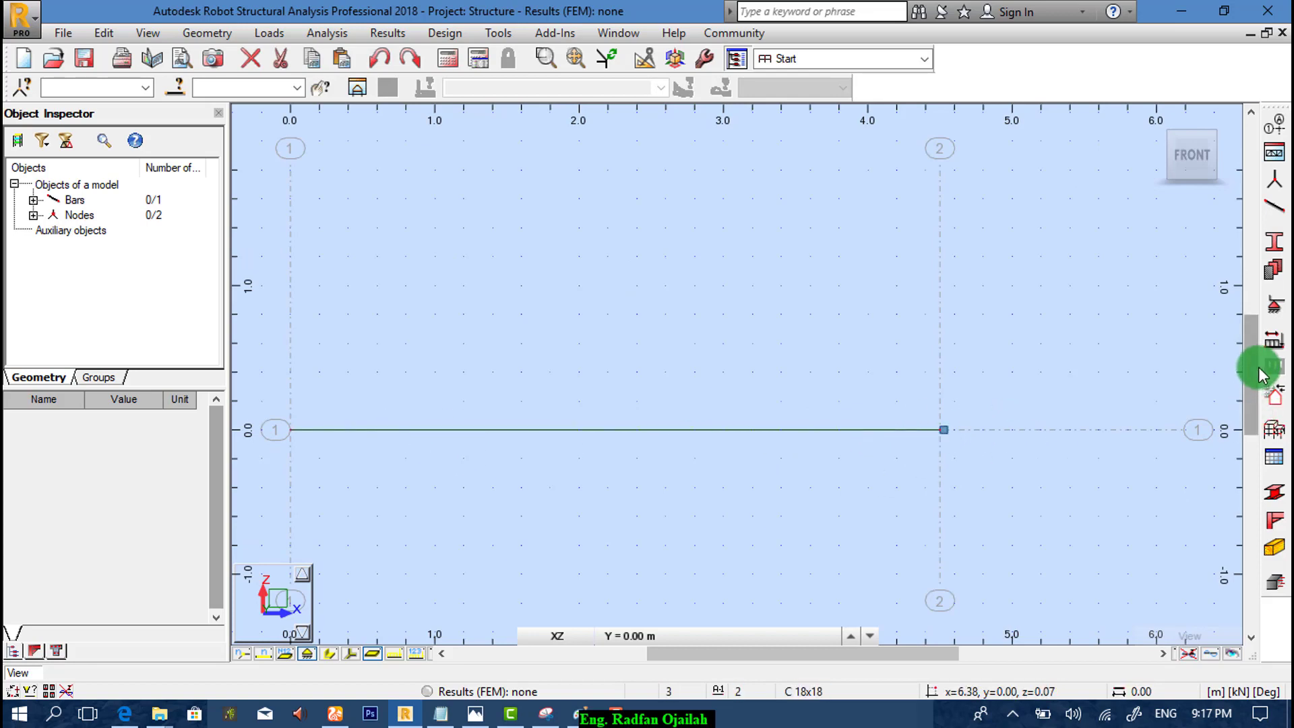
Create two dead load cases, DL1 and DL2, ready for defining DL2 loads.
click(1274, 339)
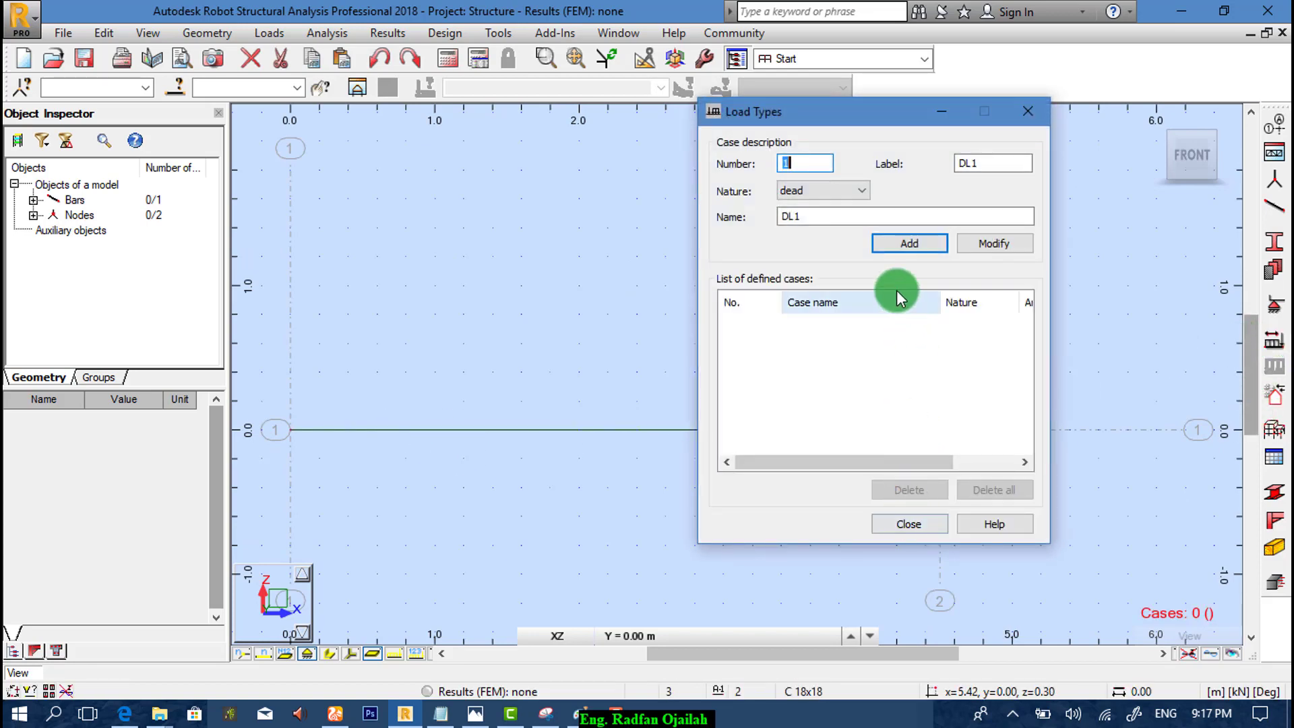
click(907, 246)
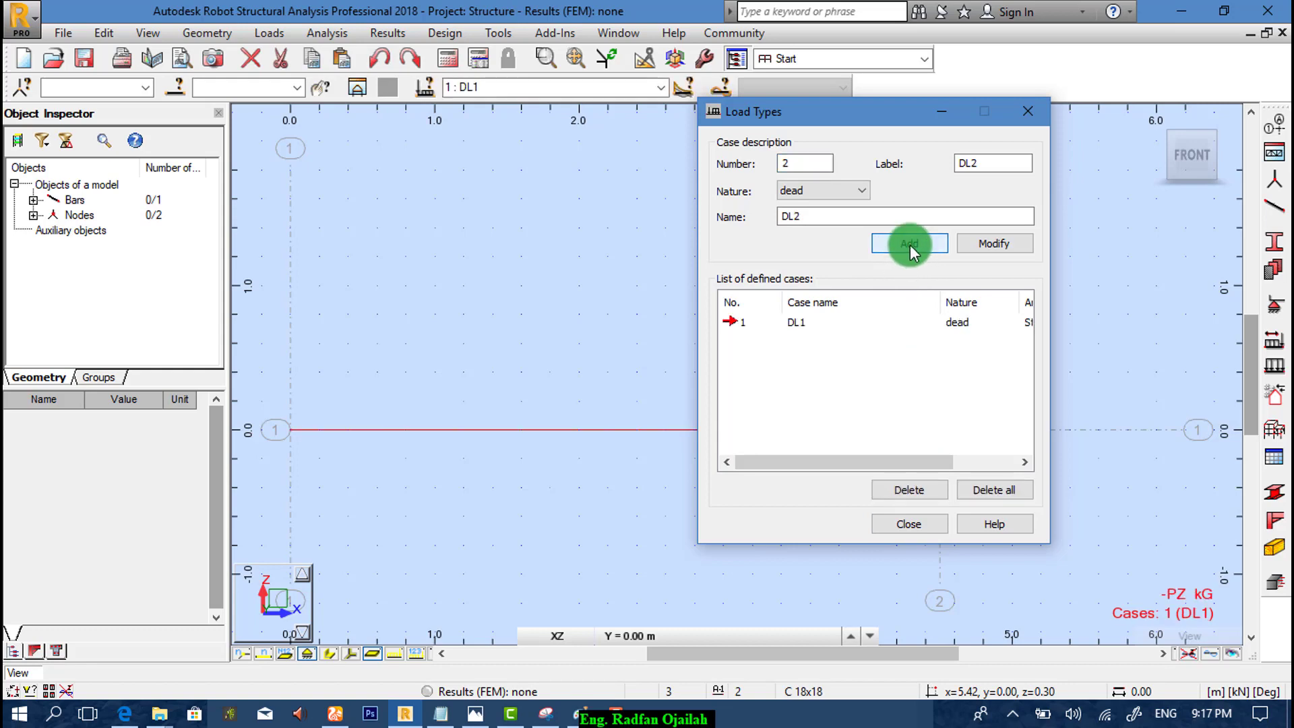
click(910, 245)
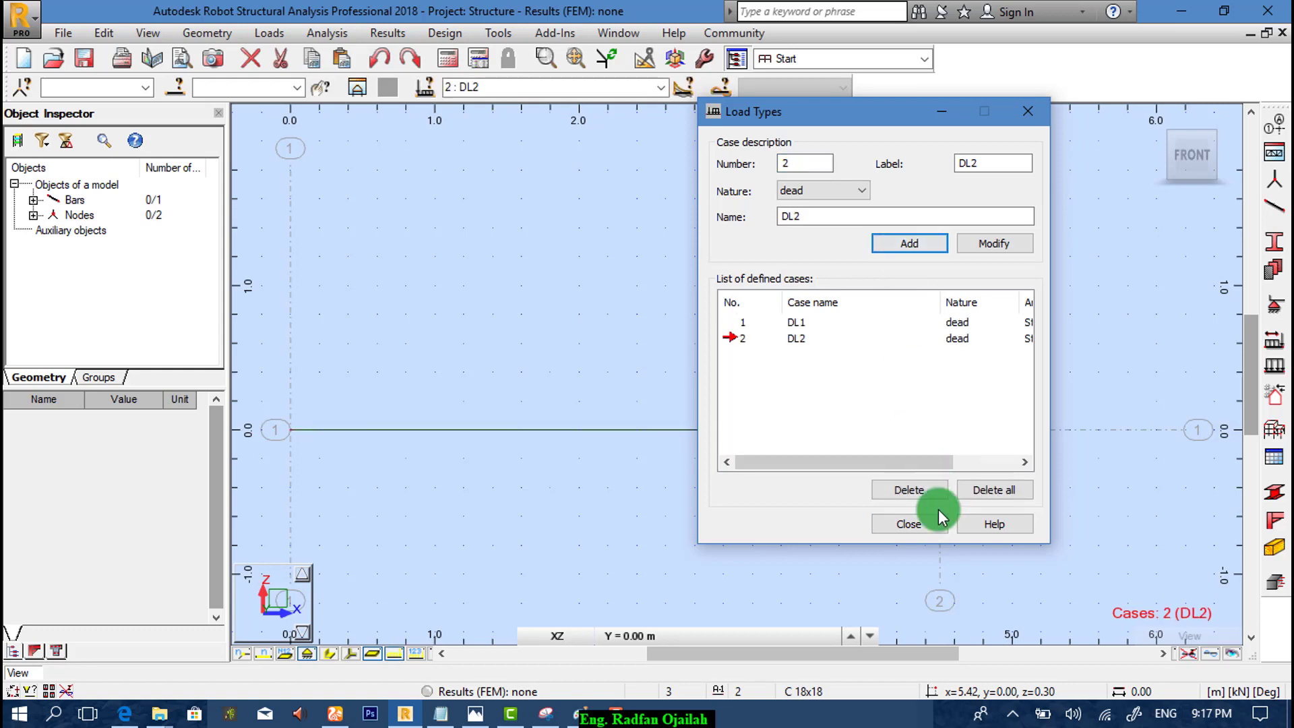
click(911, 524)
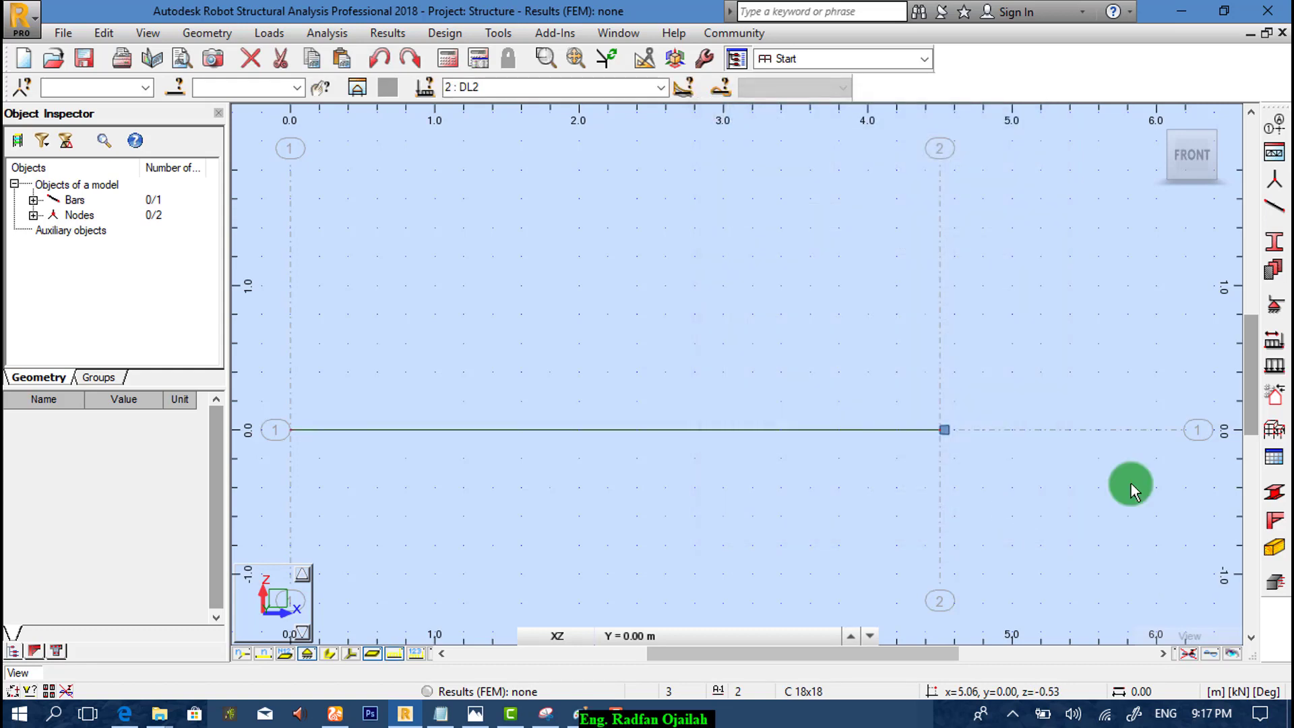
click(1272, 362)
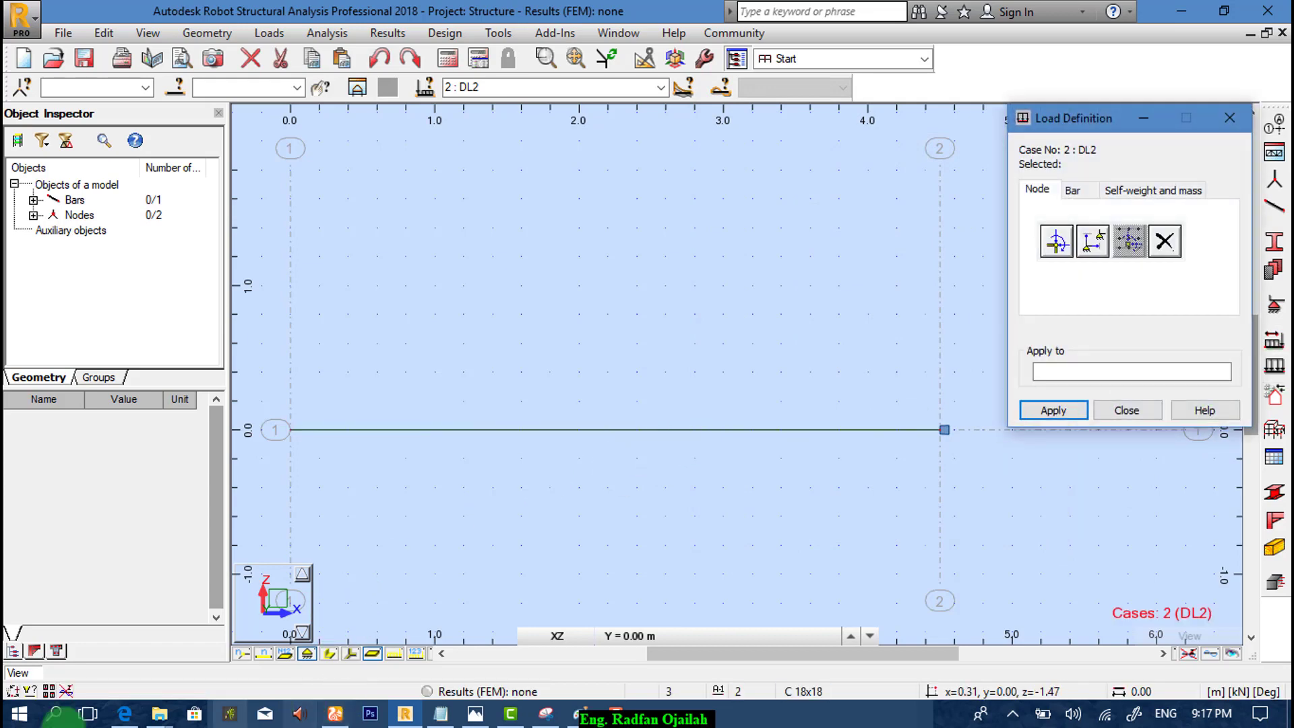
click(130, 718)
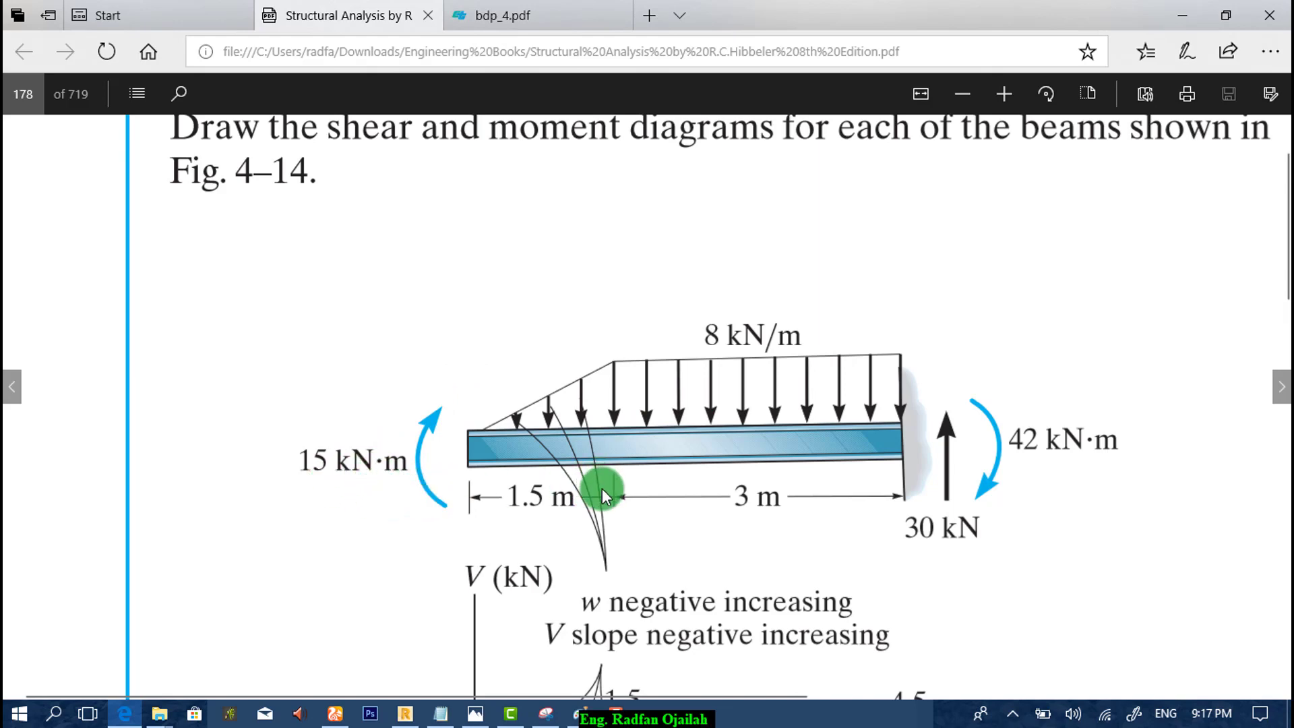
click(1178, 10)
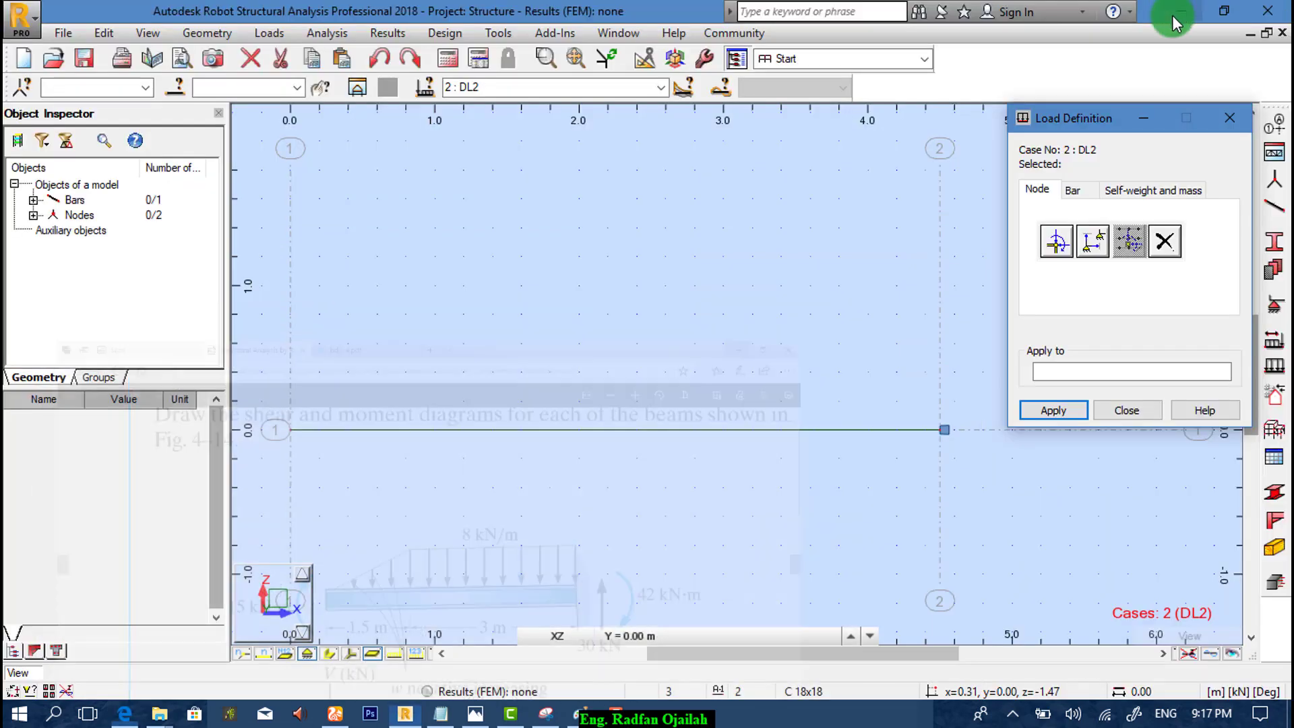
Reset the job's units and formats to the metric defaults in Job Preferences.
click(1120, 409)
click(505, 36)
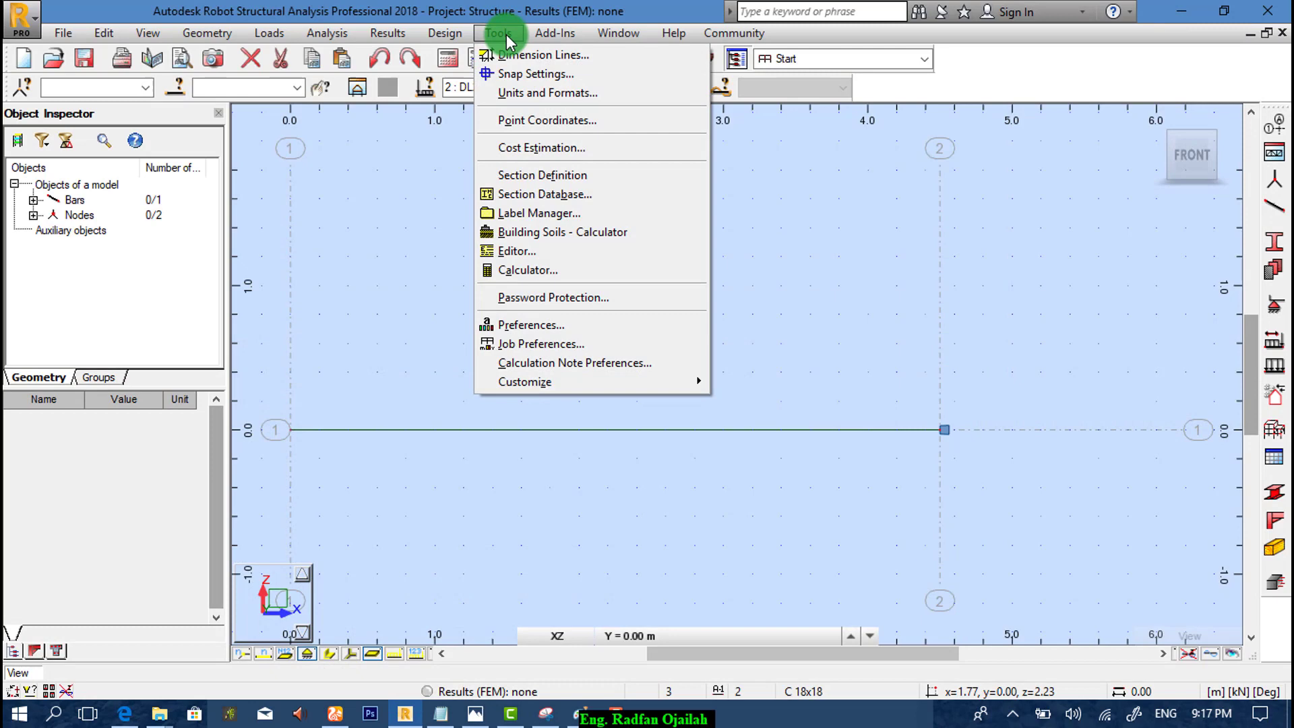
click(523, 96)
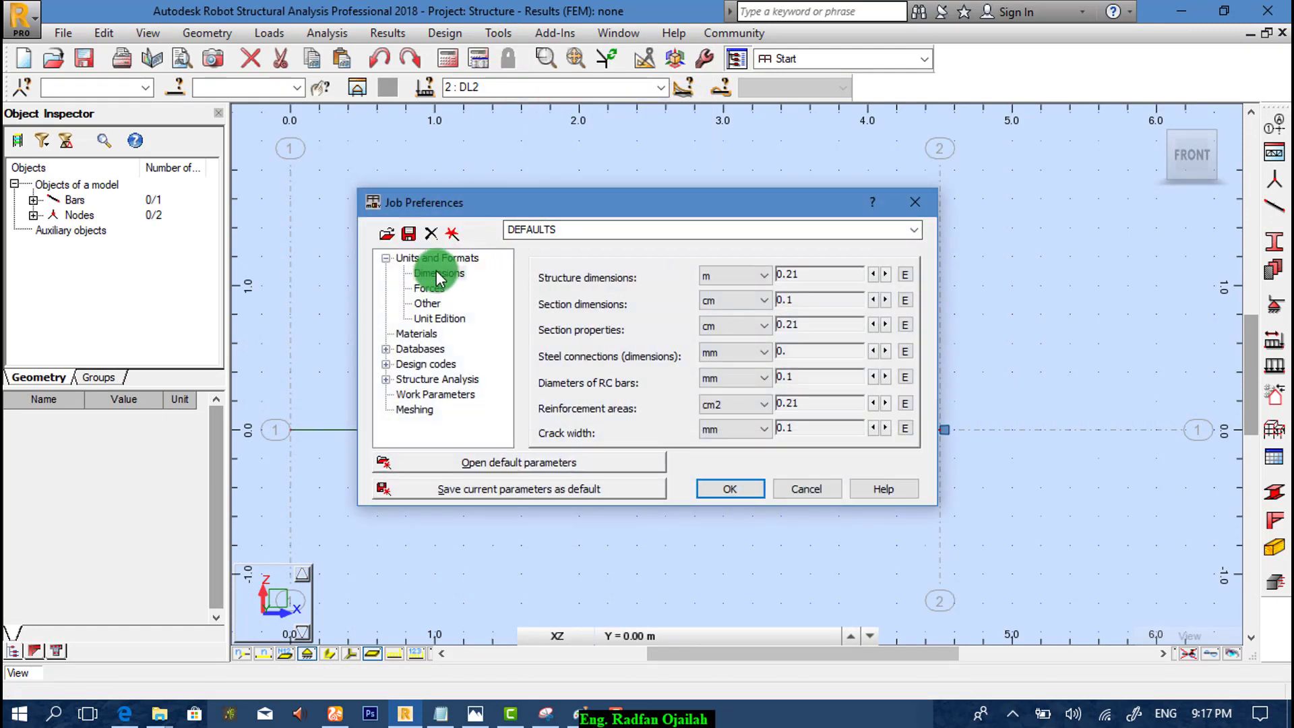
click(445, 261)
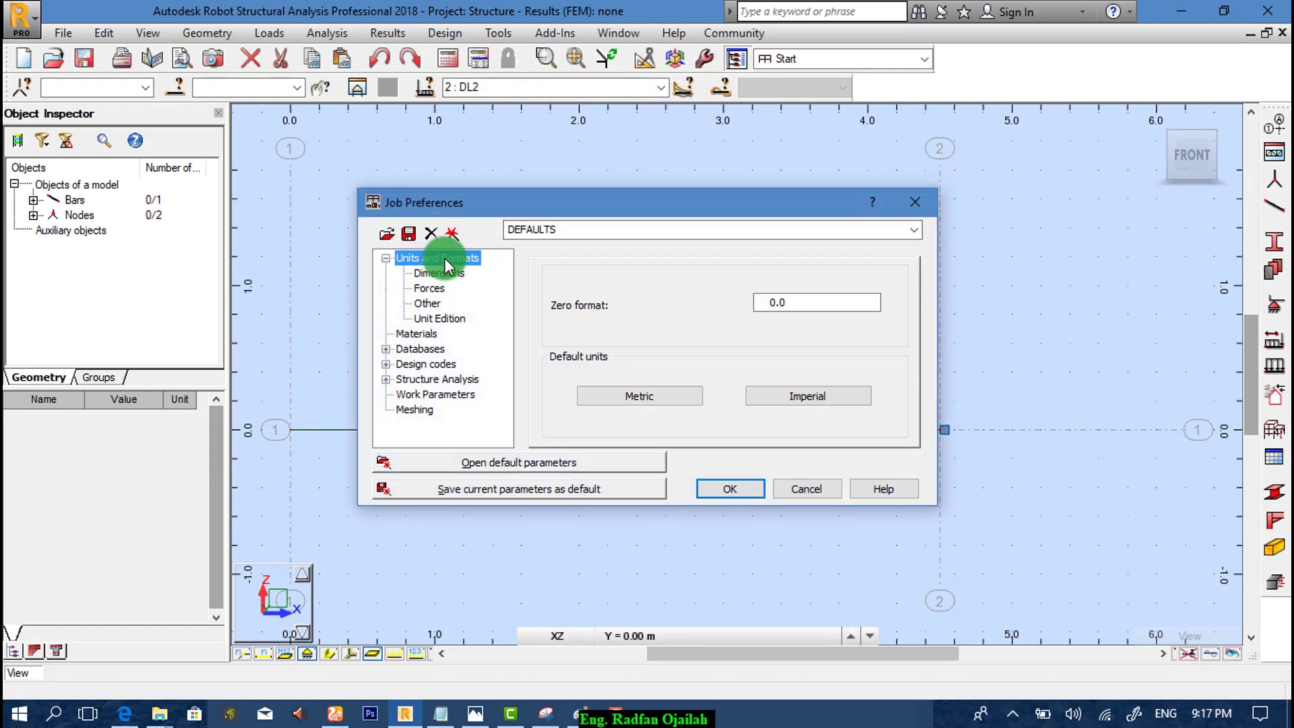
click(638, 395)
click(682, 398)
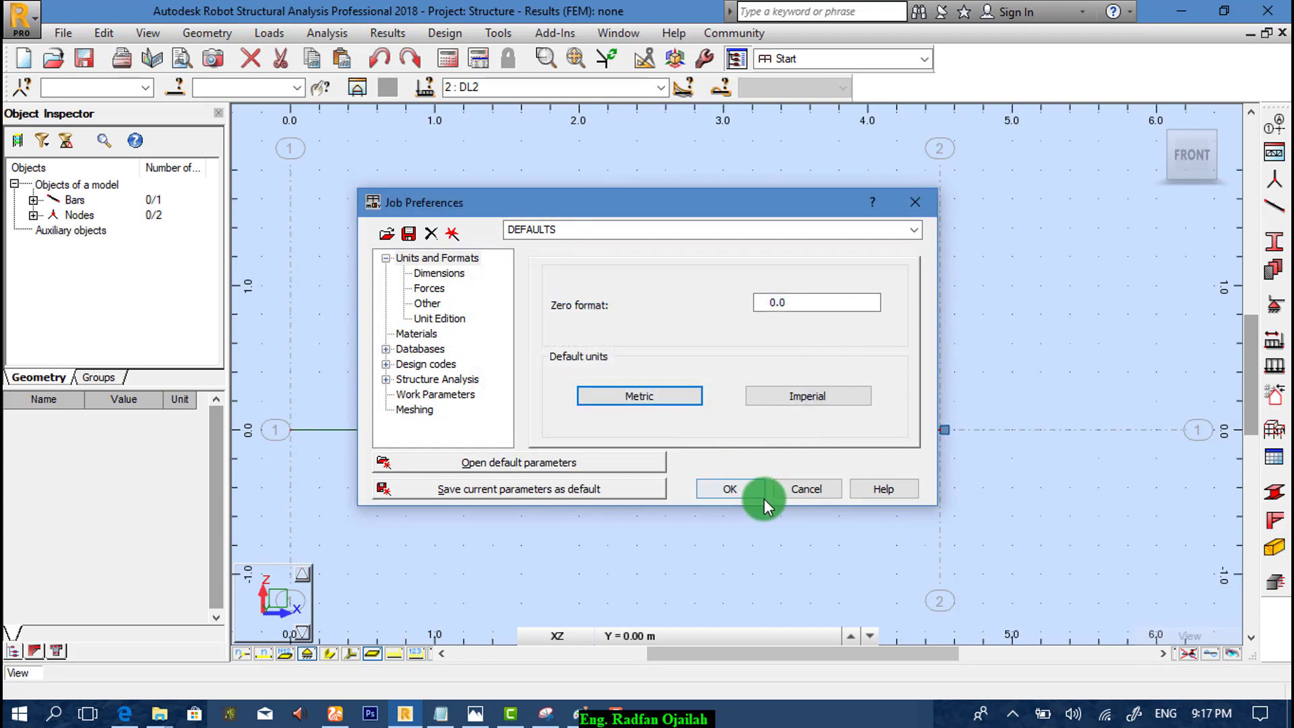
click(763, 495)
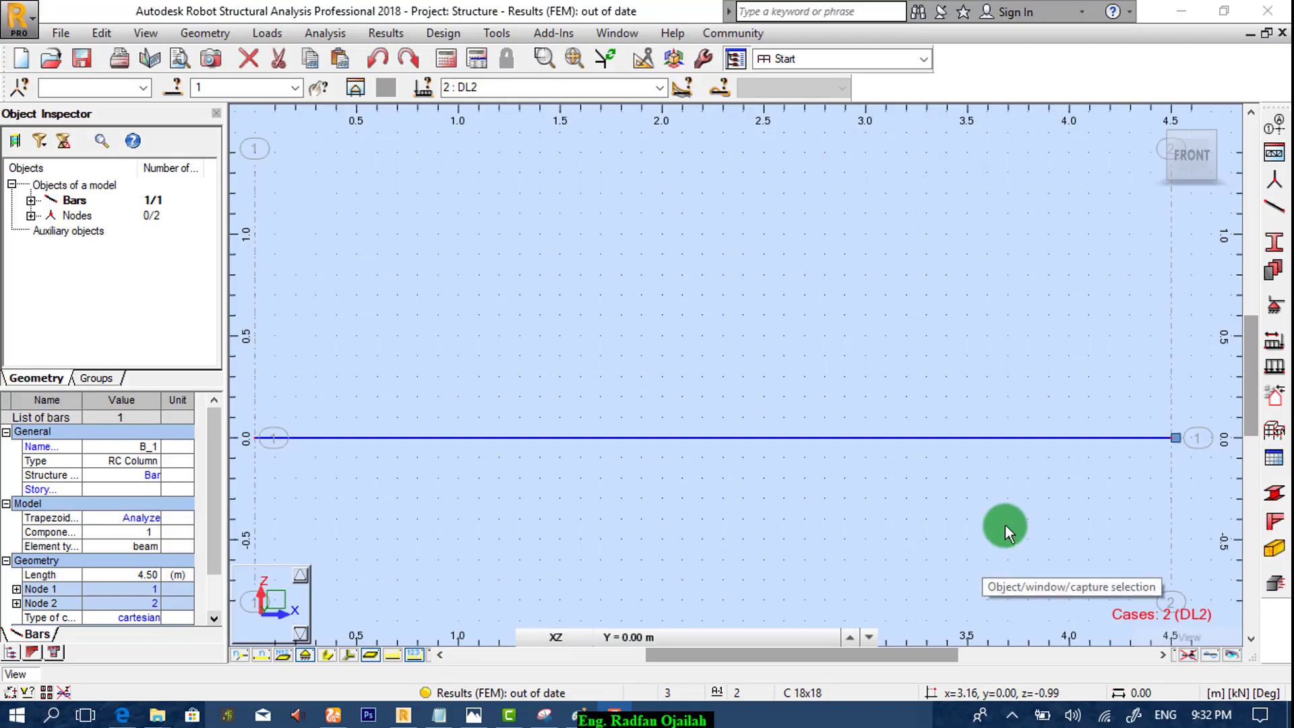
Apply a bar moment MY = 15 kN·m at absolute x = 0 to bar 1.
click(1273, 368)
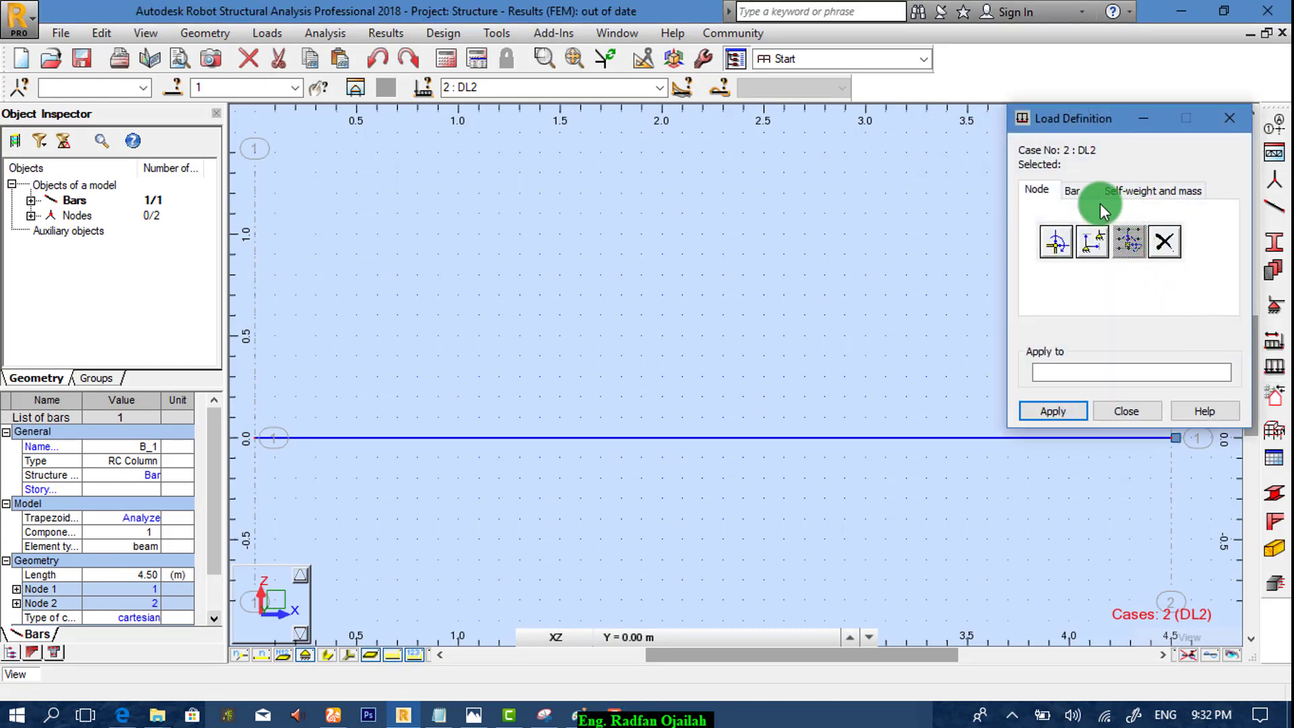
click(1084, 190)
click(1180, 240)
double_click(1146, 338)
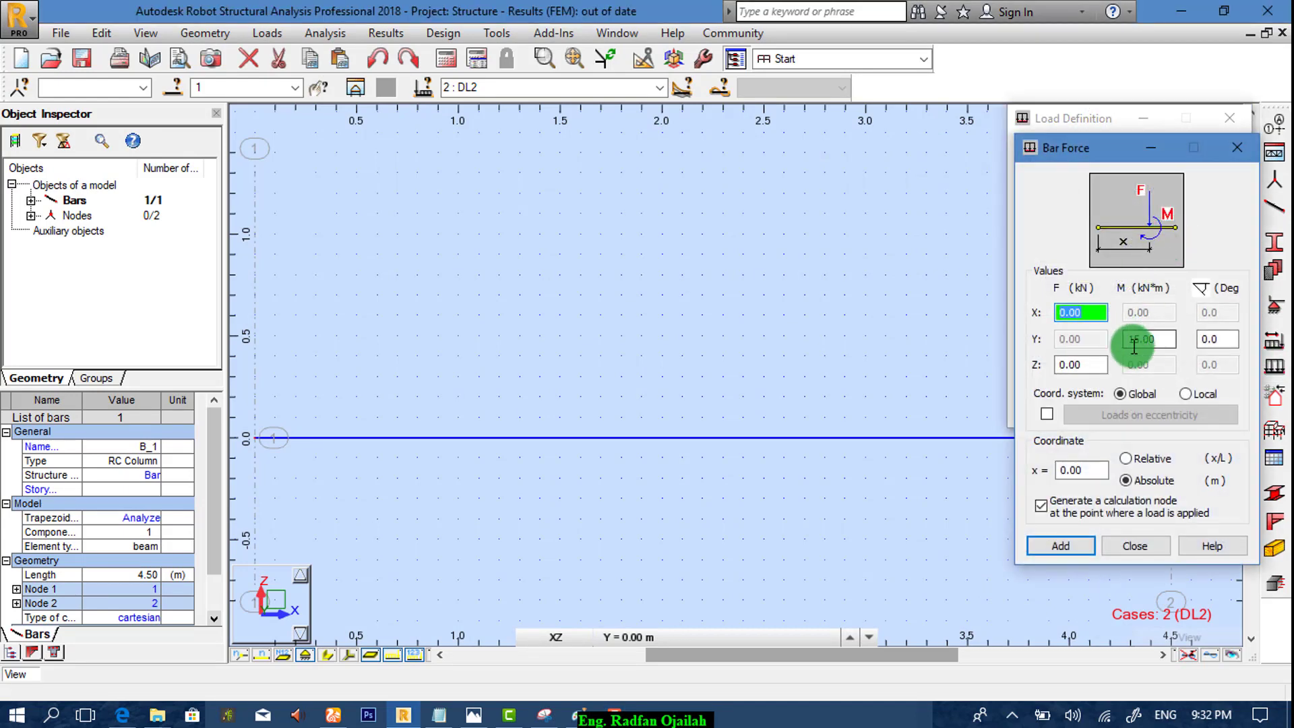
text(15)
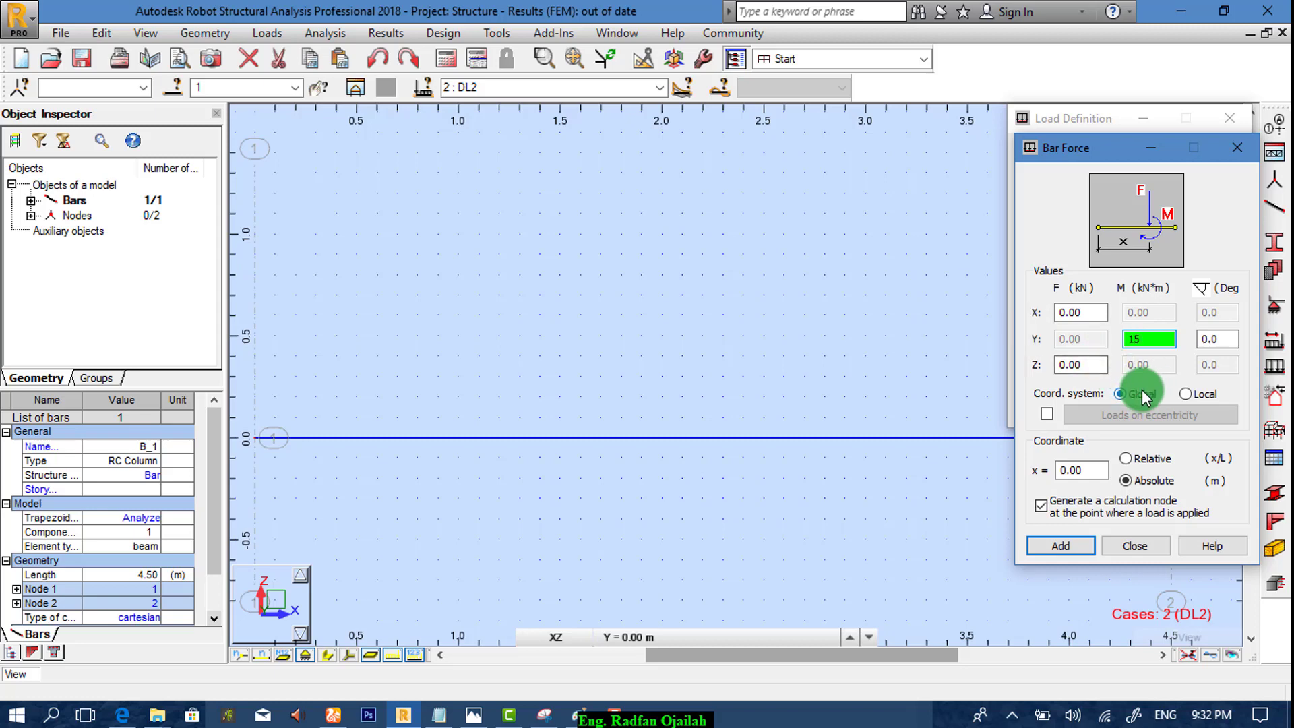
double_click(1086, 470)
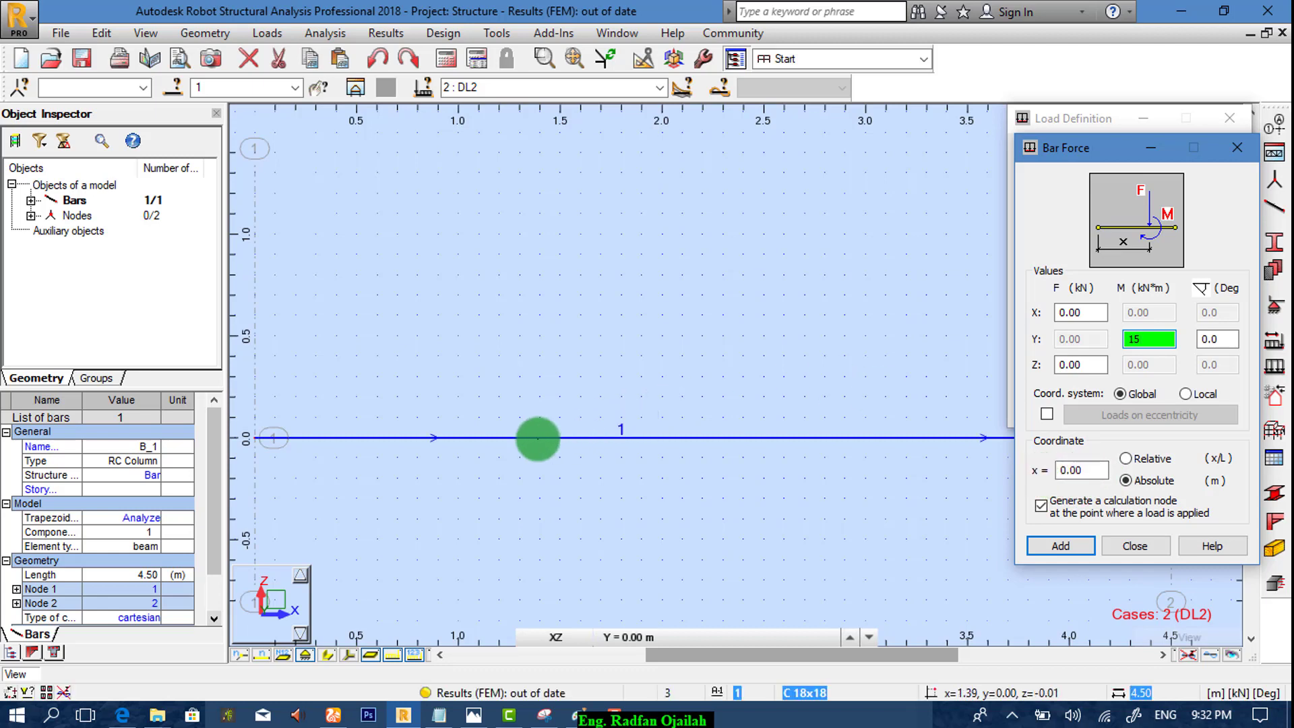
click(537, 439)
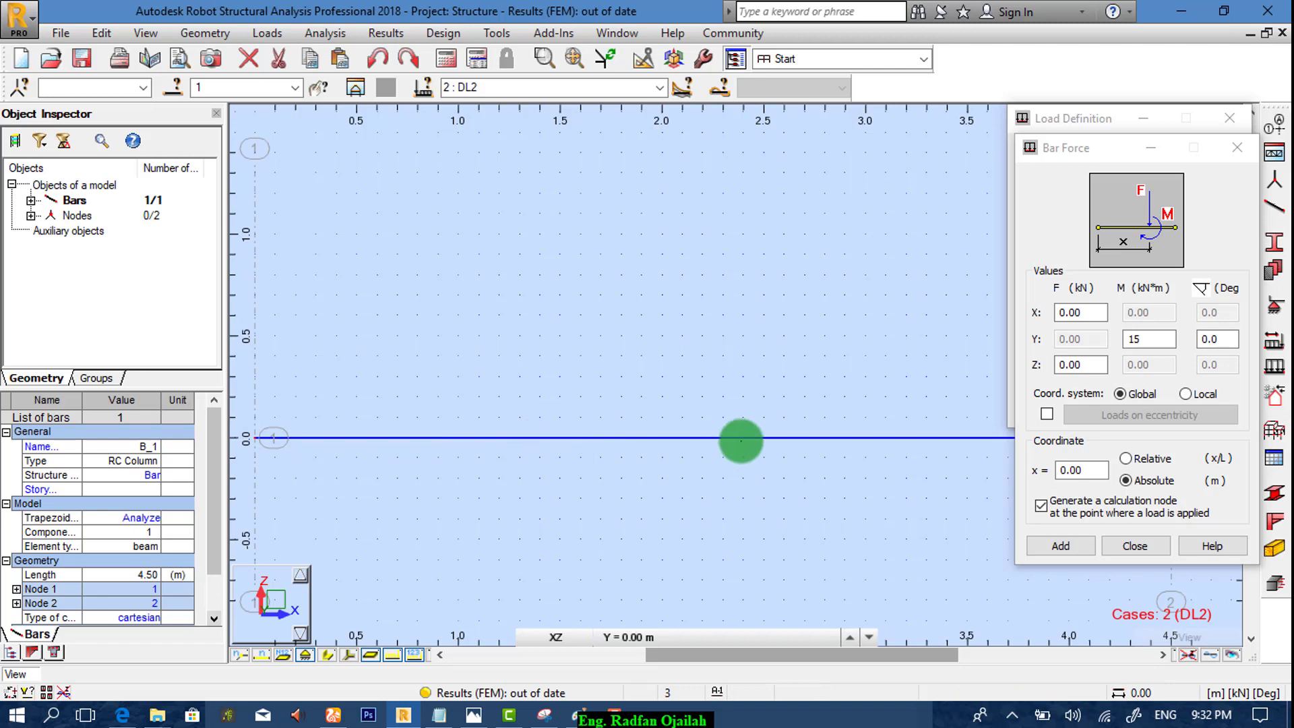
scroll(769, 449, down, 2)
click(1048, 545)
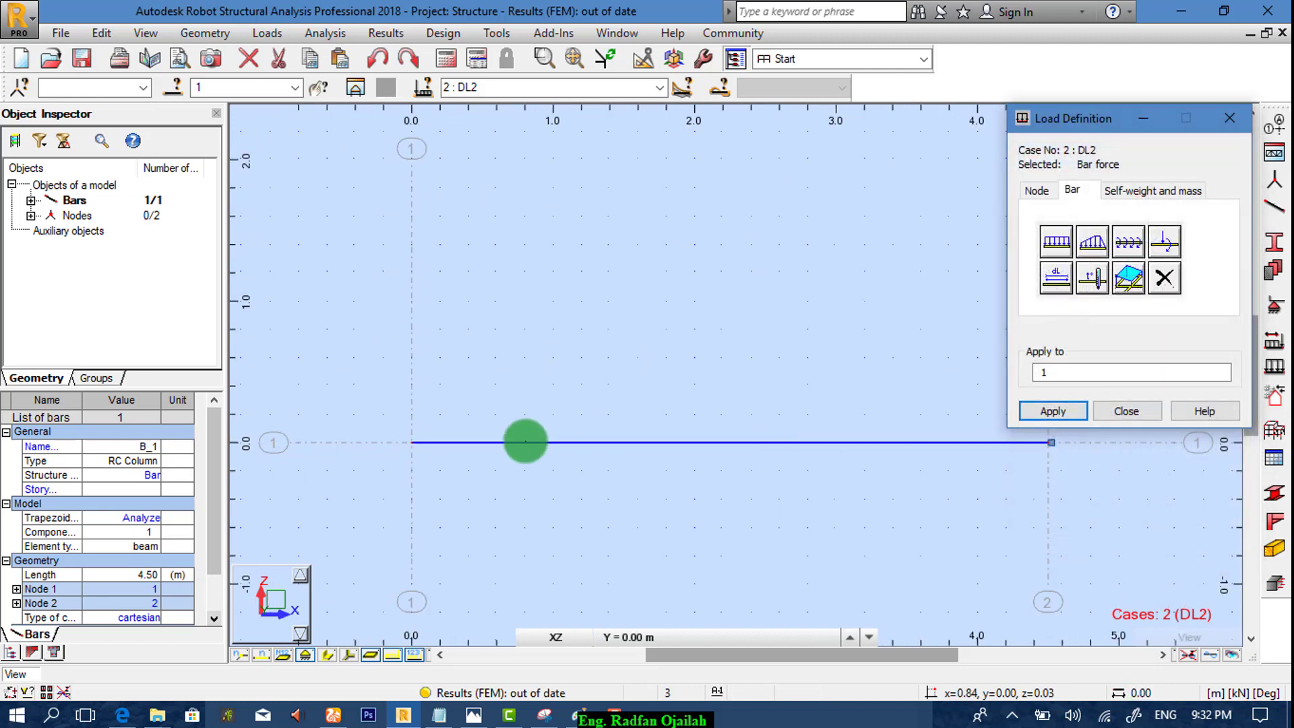
click(523, 441)
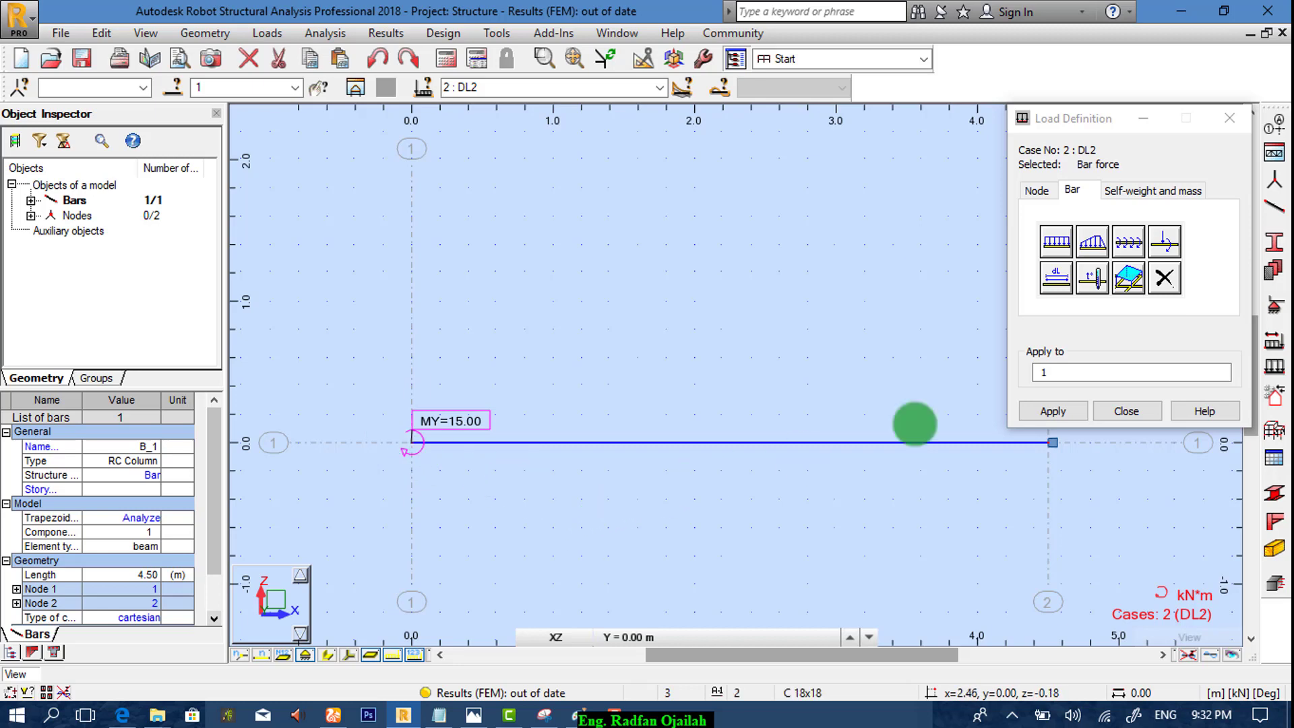
Apply a trapezoidal load to bar 1: p = 0, -8, -8 kN/m at x = 0, 1.5, 4.5 m.
click(1093, 242)
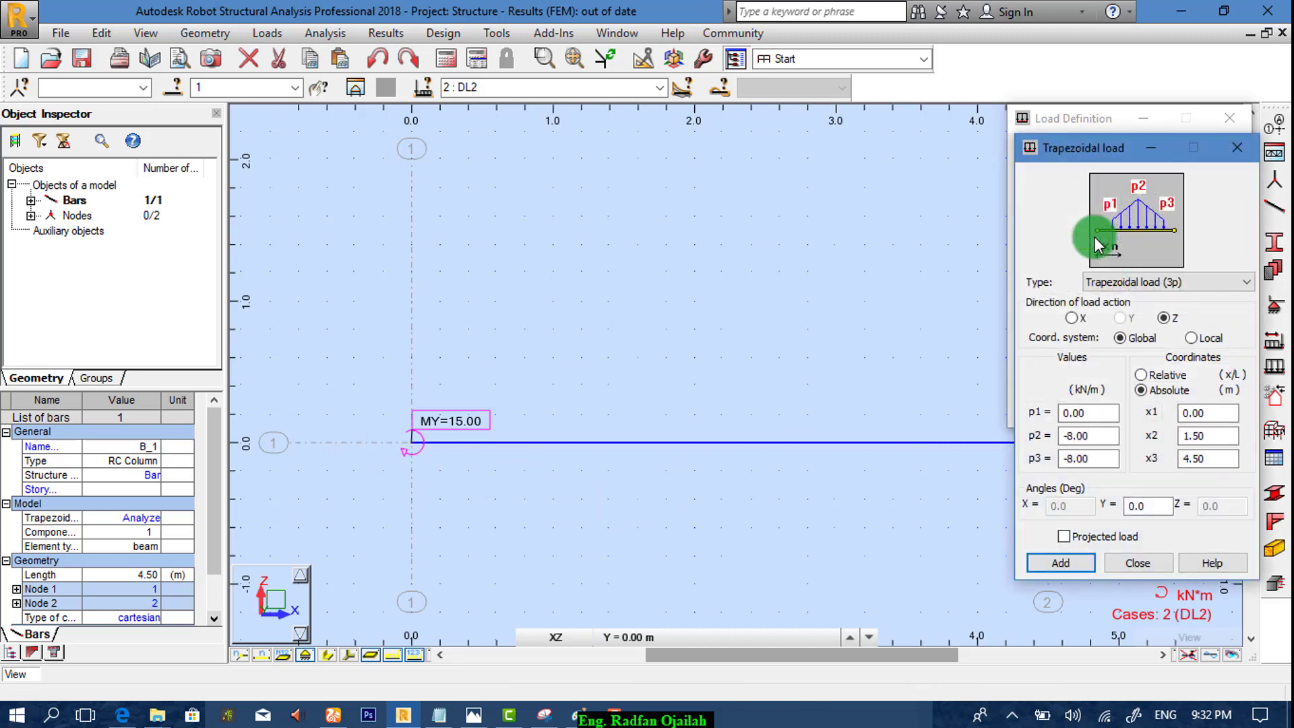
double_click(1094, 413)
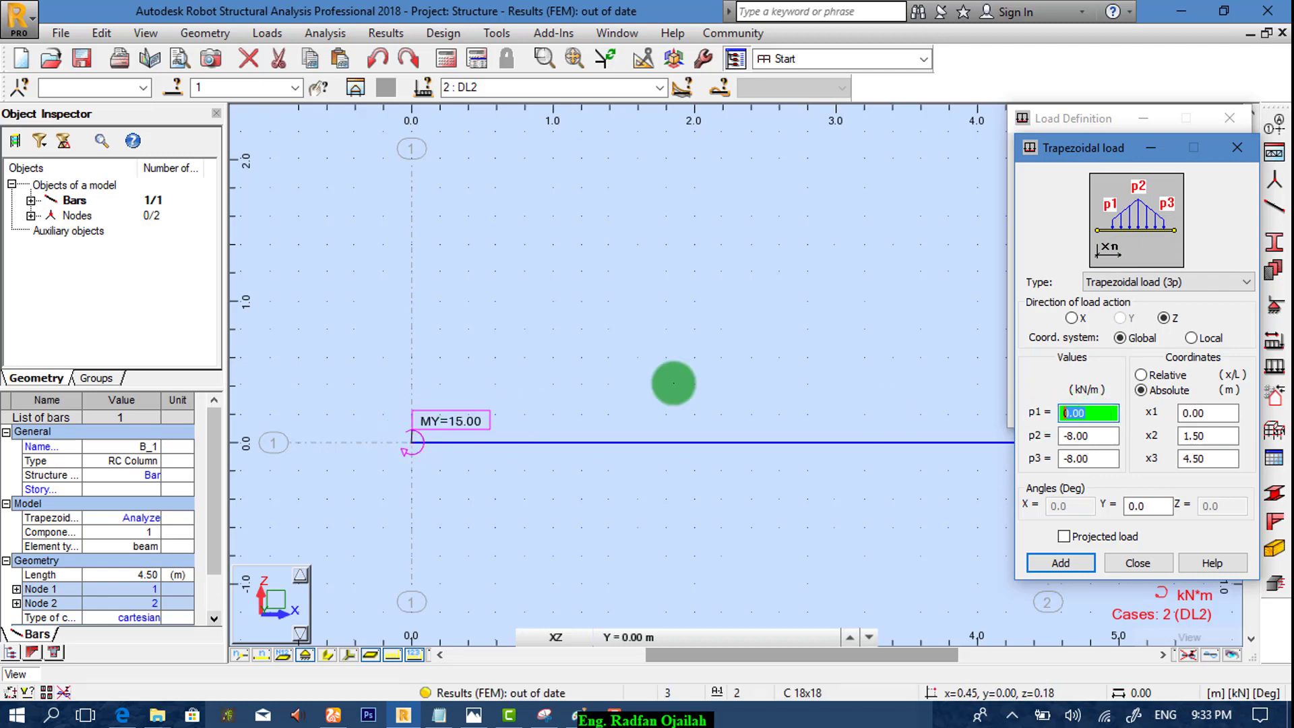
double_click(1047, 436)
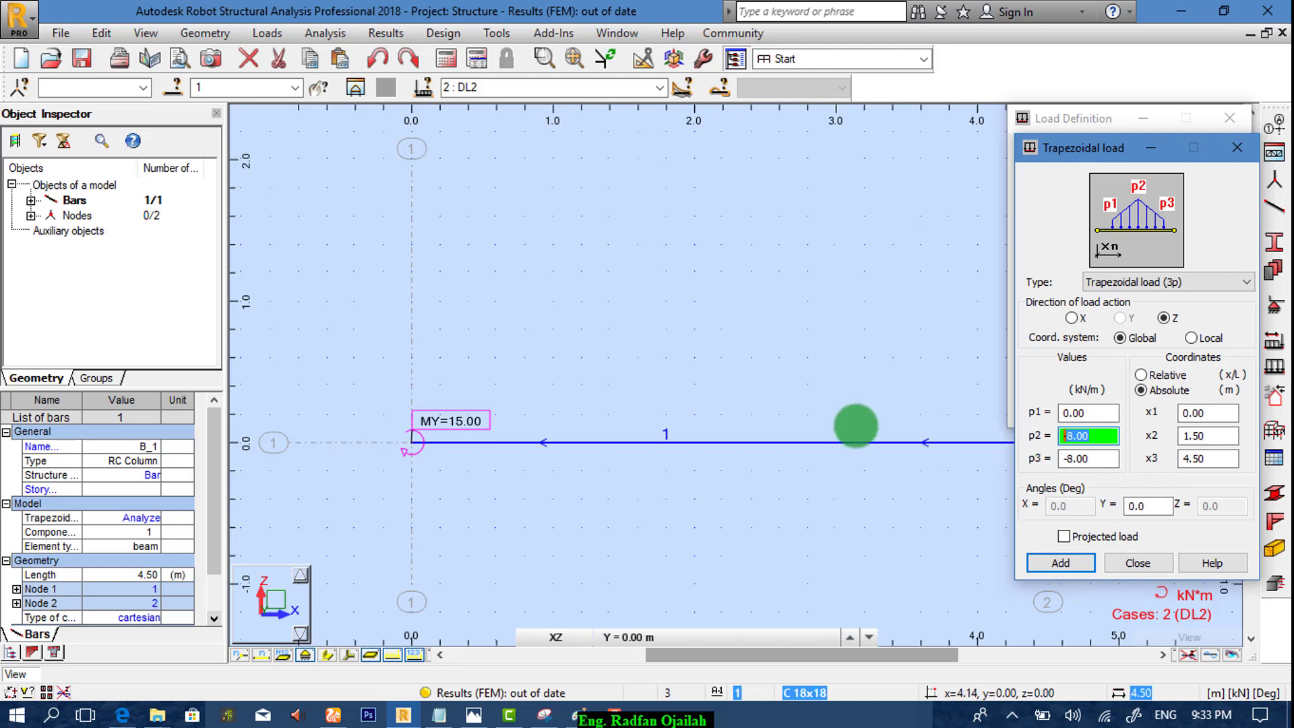
double_click(1195, 437)
click(123, 712)
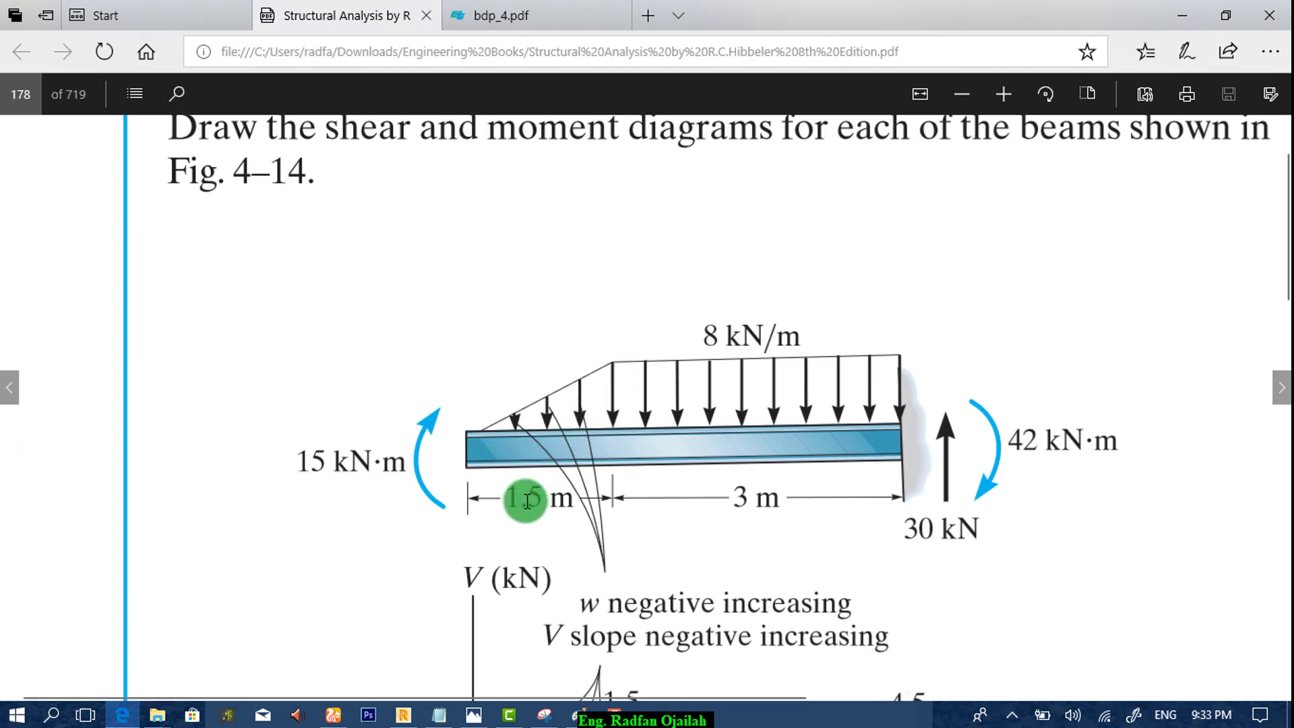
click(1186, 23)
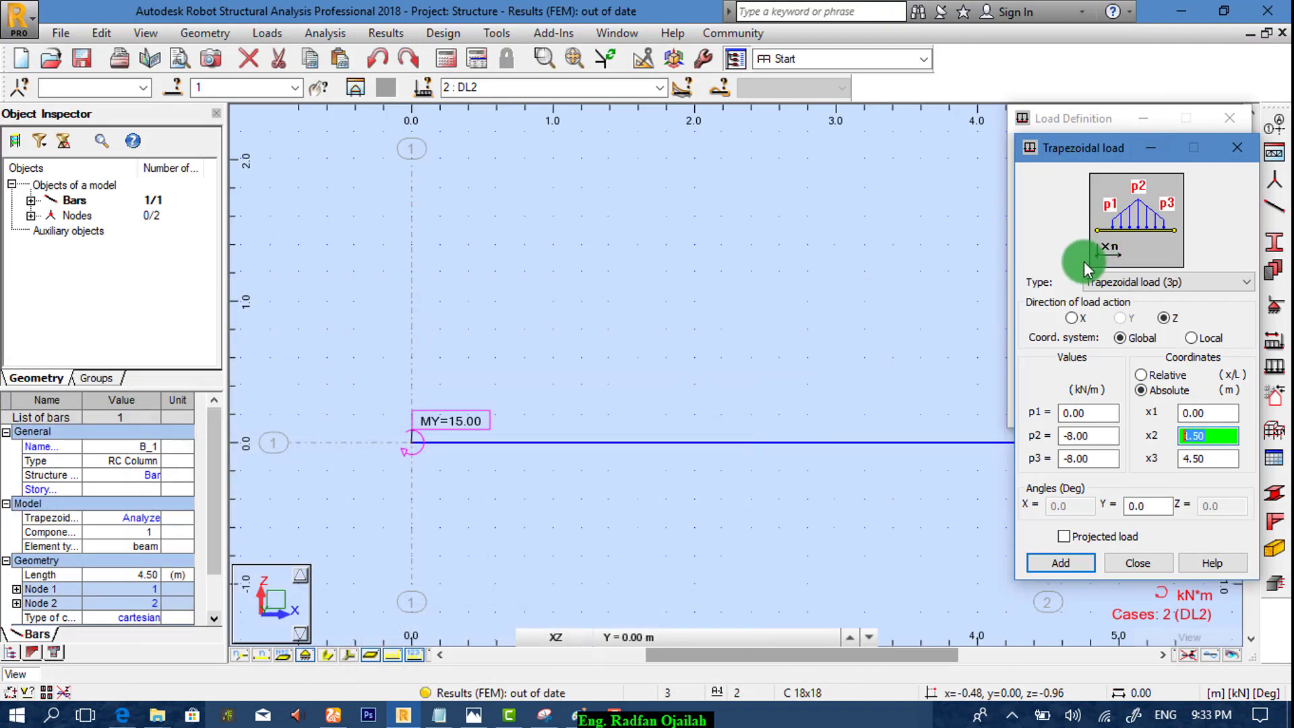
drag(1090, 459, 1048, 464)
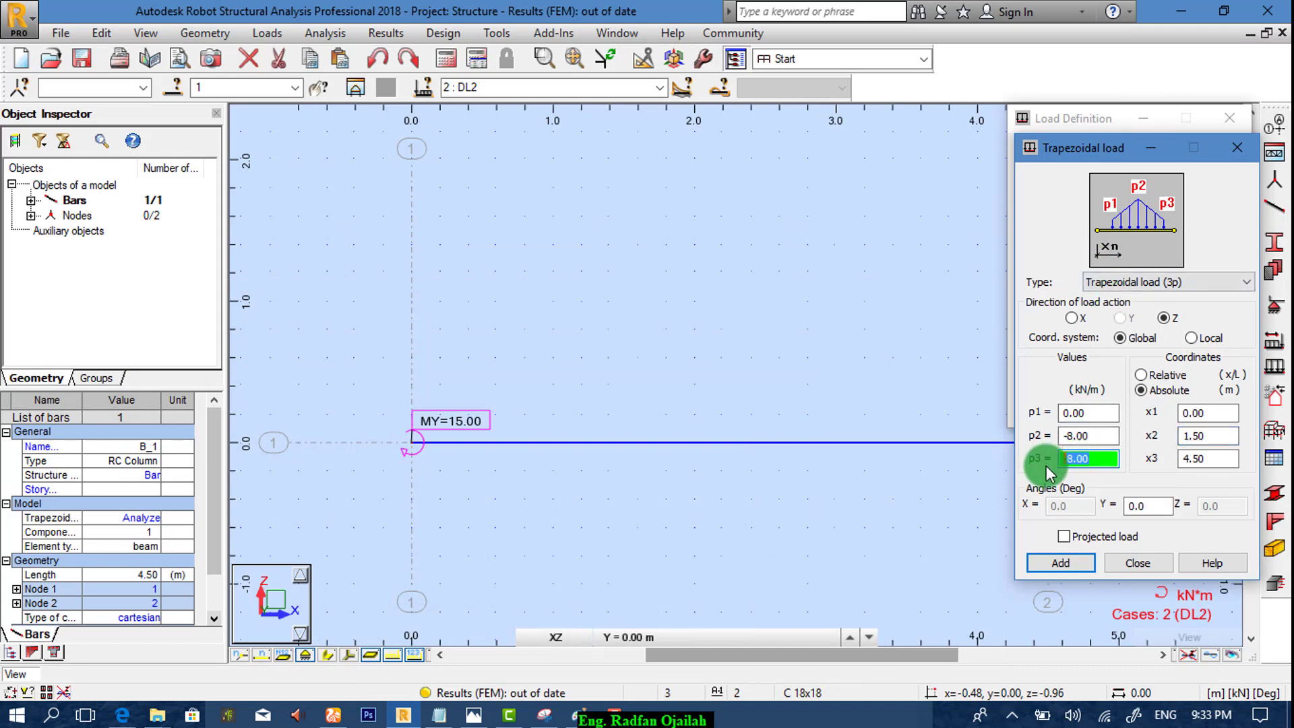
double_click(1199, 464)
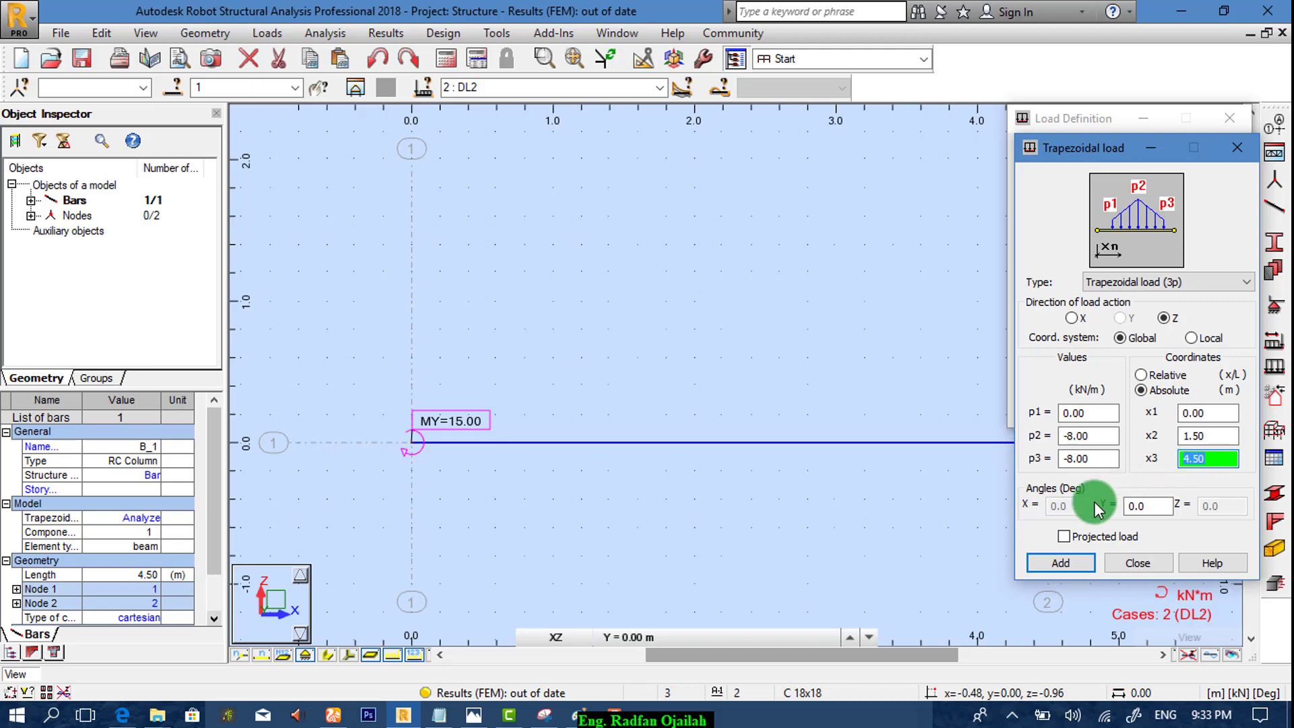
click(1064, 561)
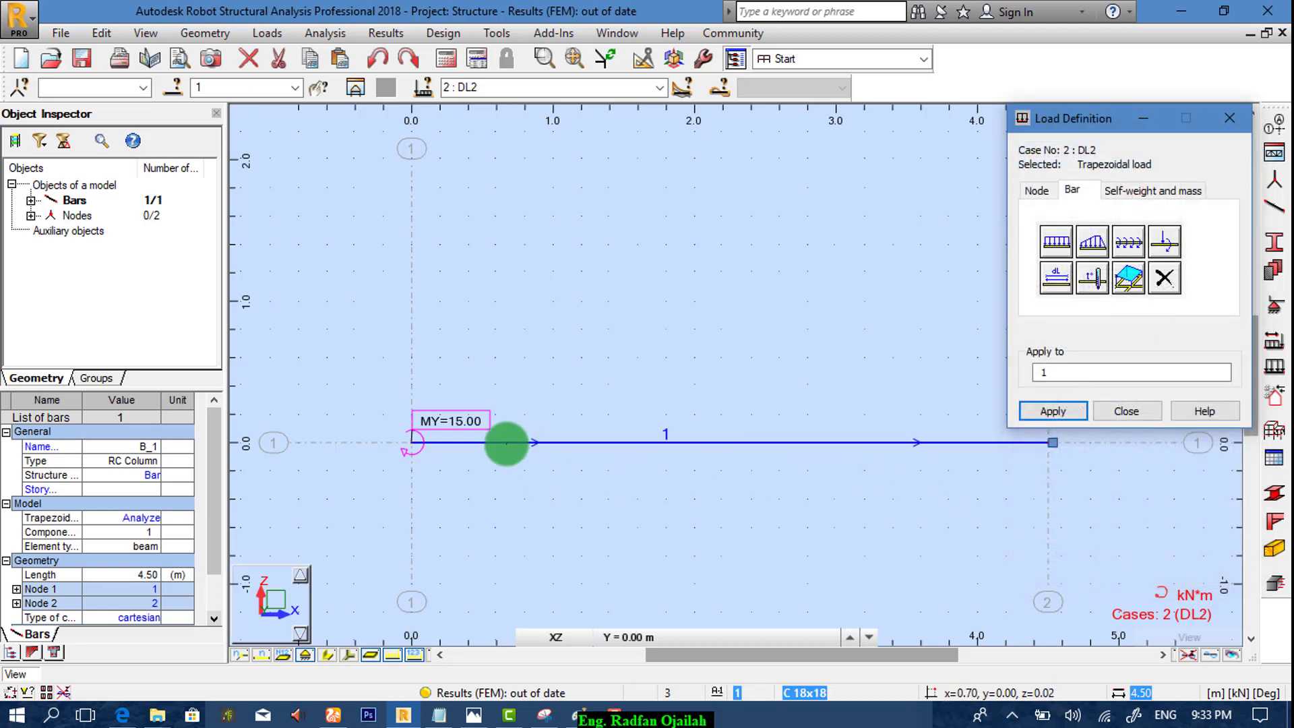
click(506, 443)
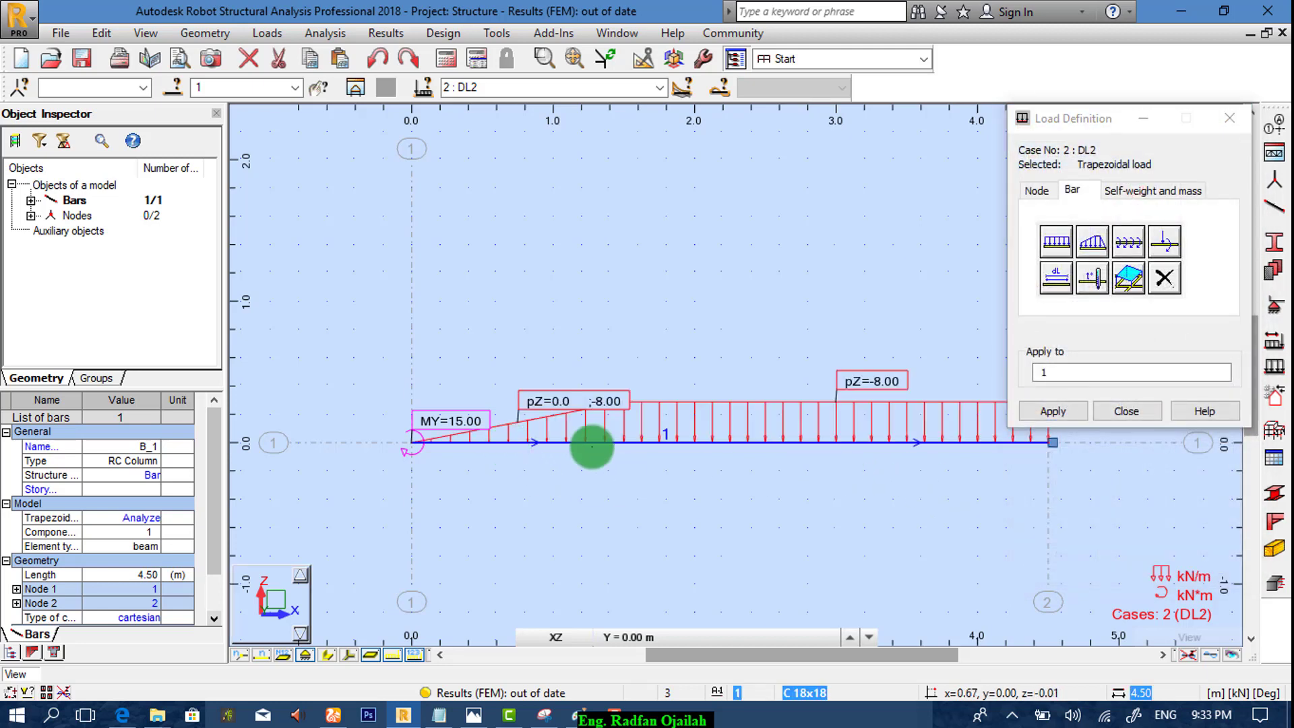
Hide the load symbols on the beam and run the structural analysis.
click(1126, 413)
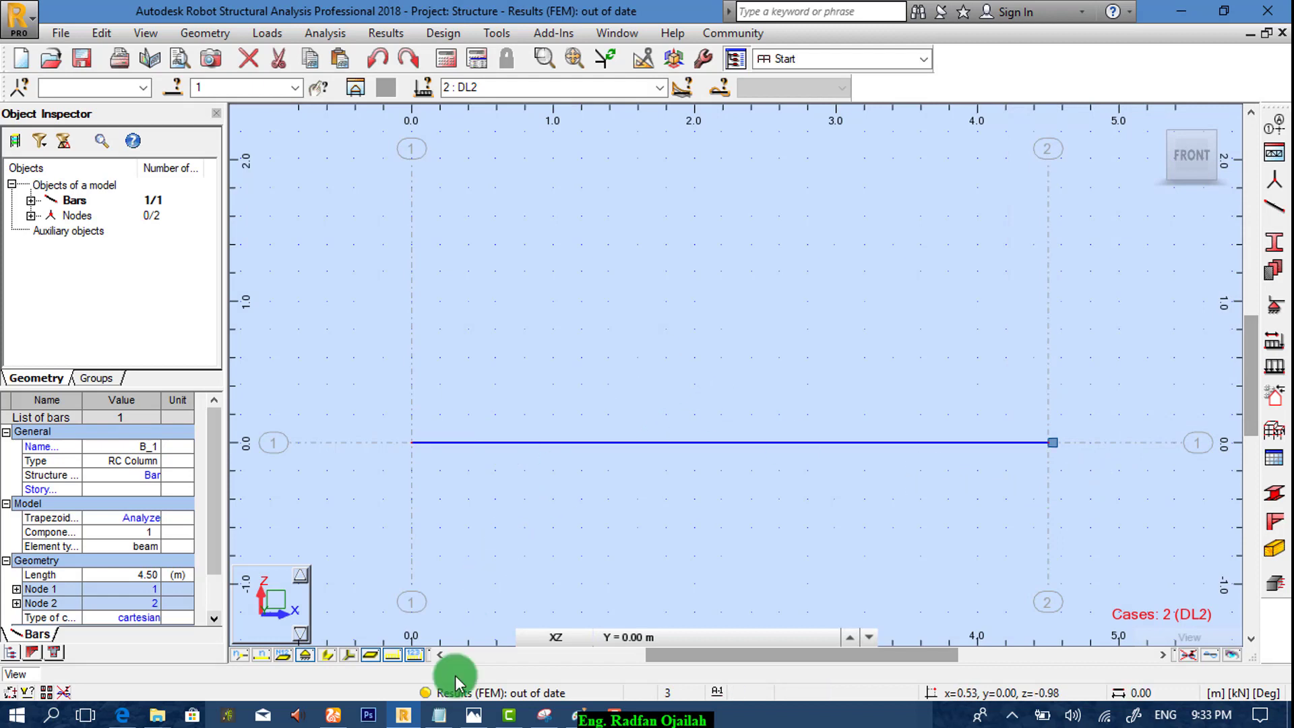
click(393, 655)
click(415, 655)
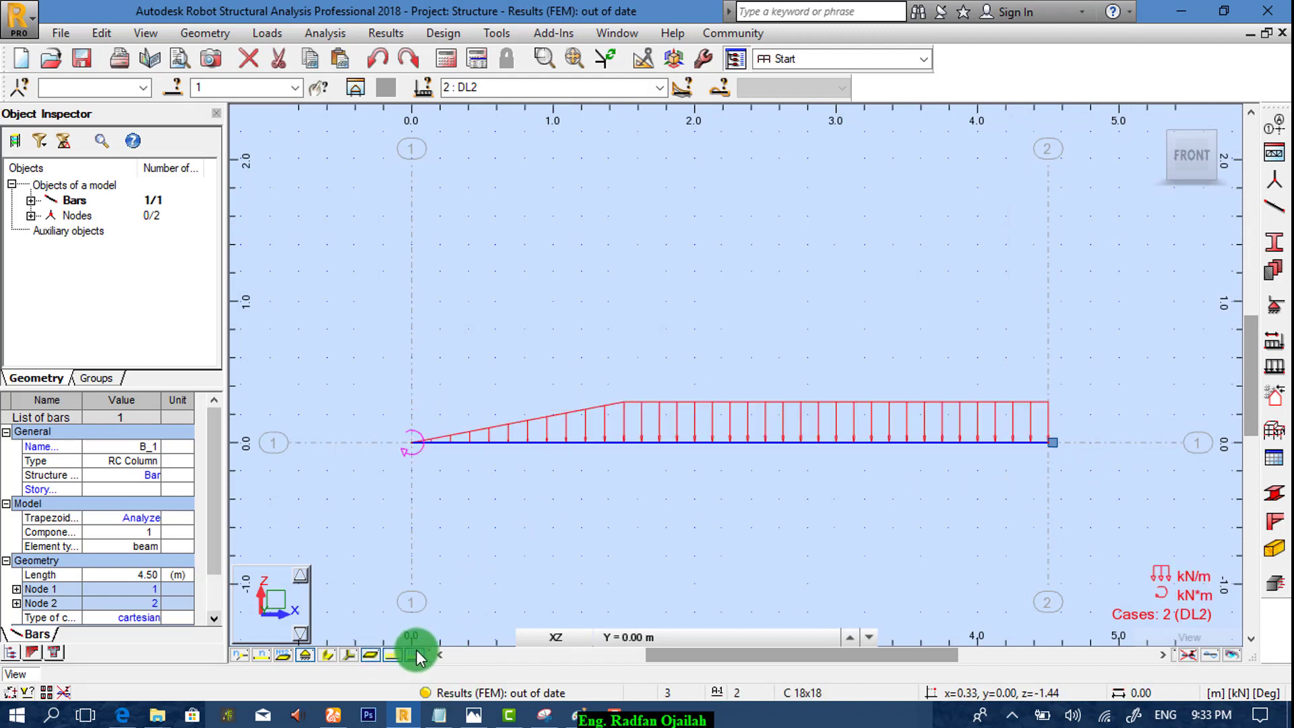
click(393, 655)
click(416, 655)
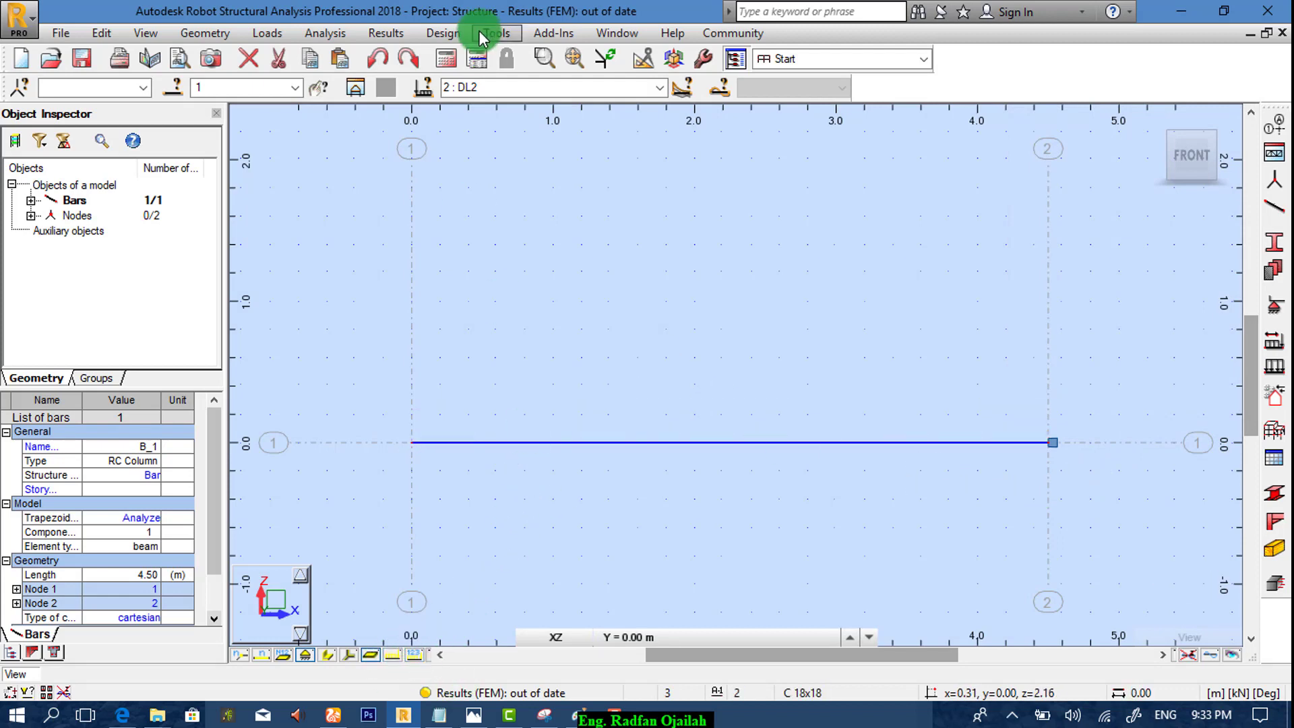
click(445, 62)
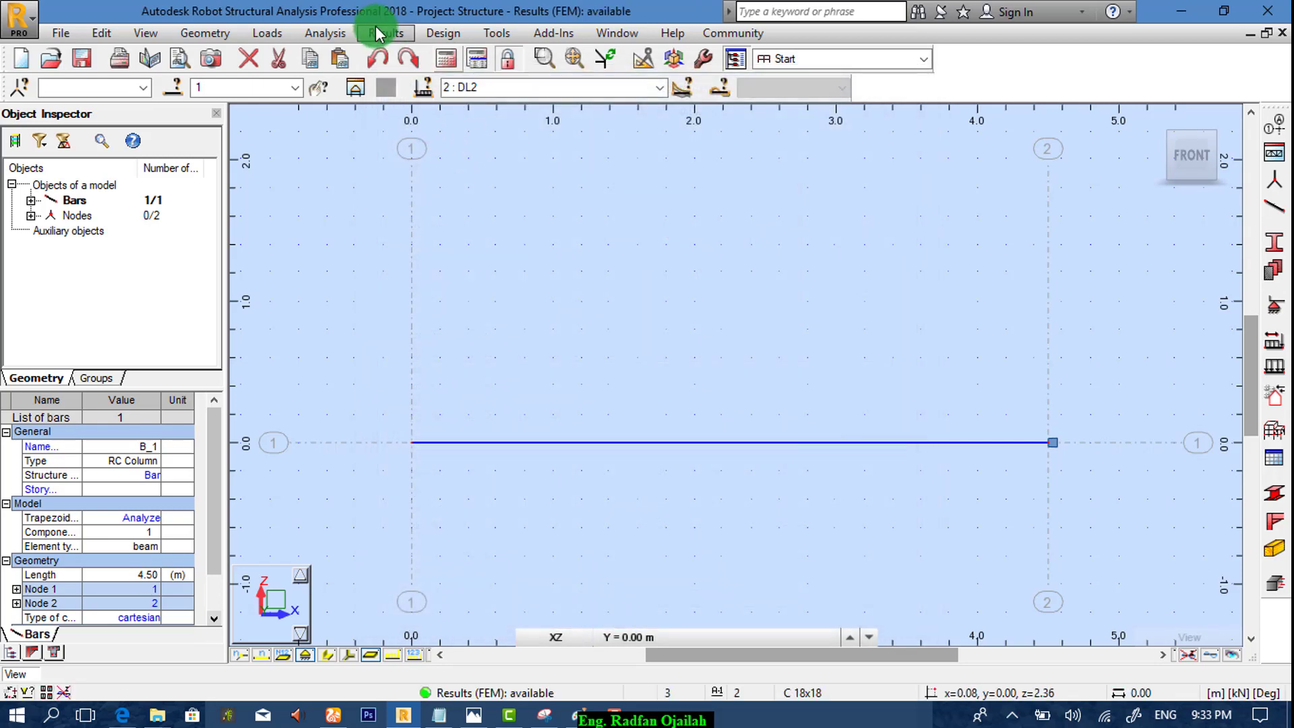
Display the filled, labelled, differentiated Fz shear diagram, reaching -30.00 kN at the fixed end.
click(375, 32)
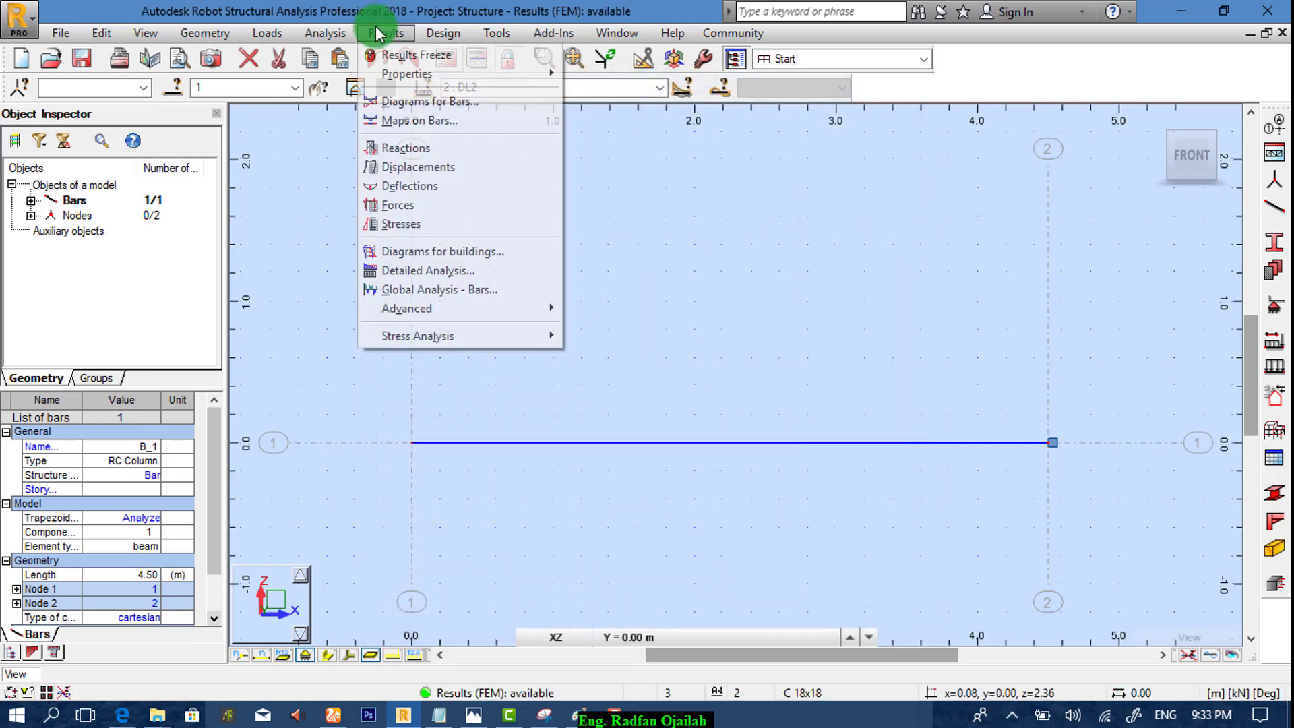
click(402, 107)
click(889, 294)
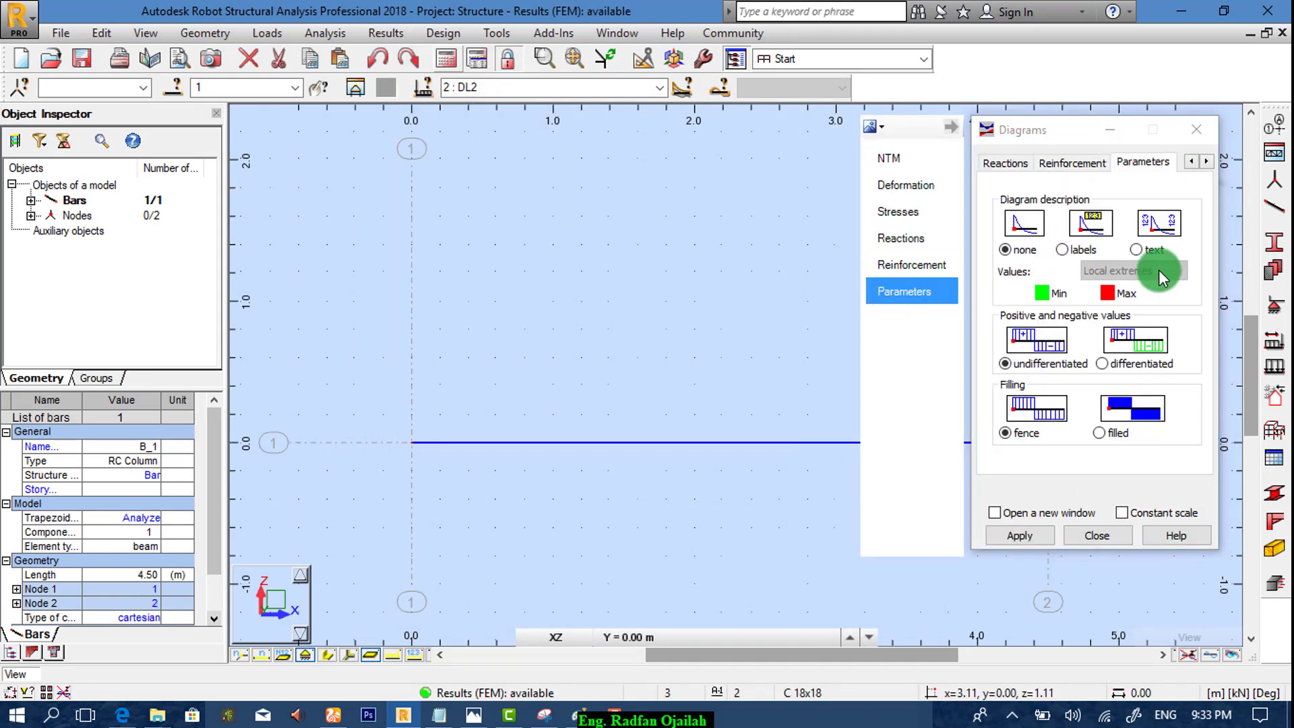
click(1139, 251)
click(1107, 363)
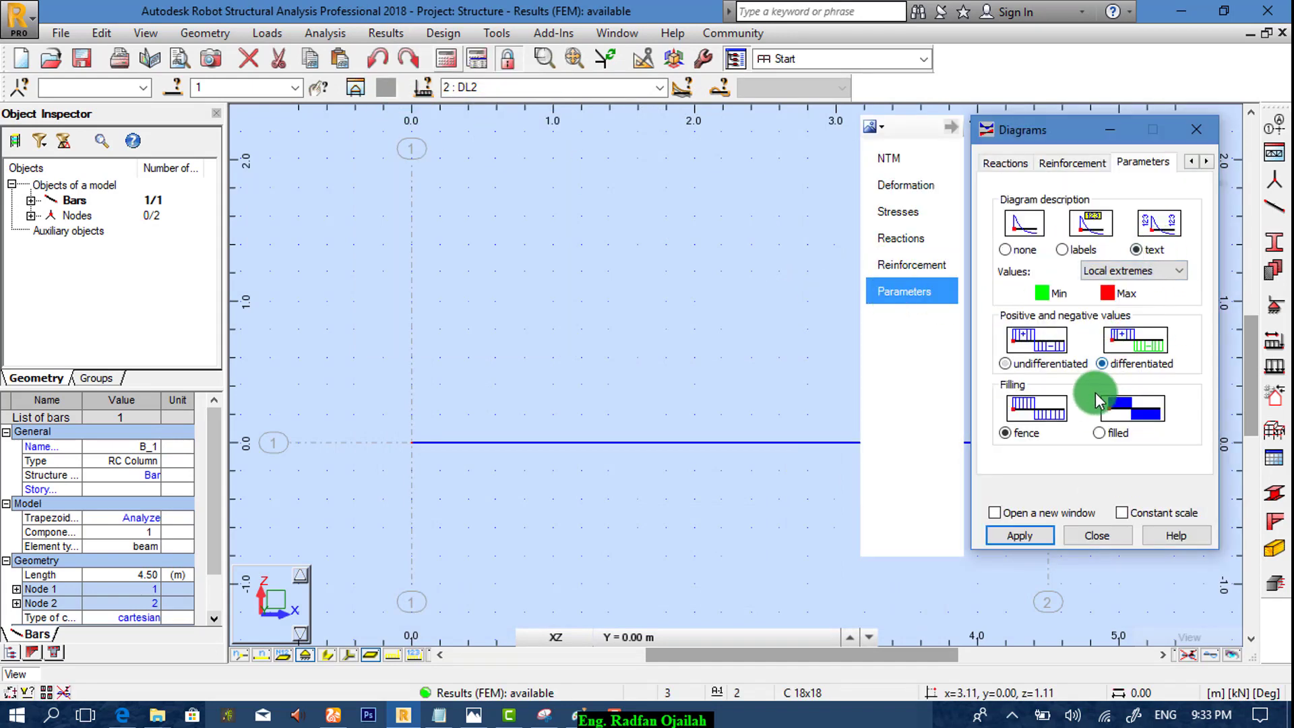
click(1100, 433)
click(893, 157)
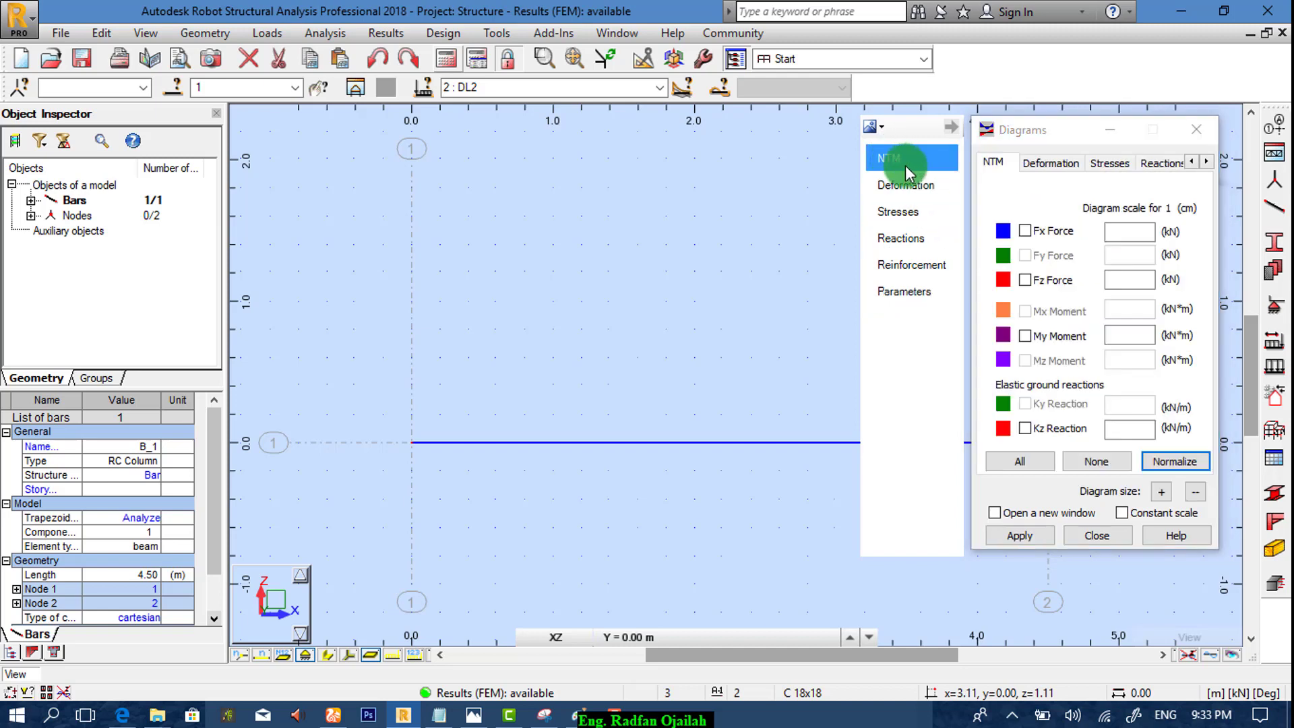
click(1030, 279)
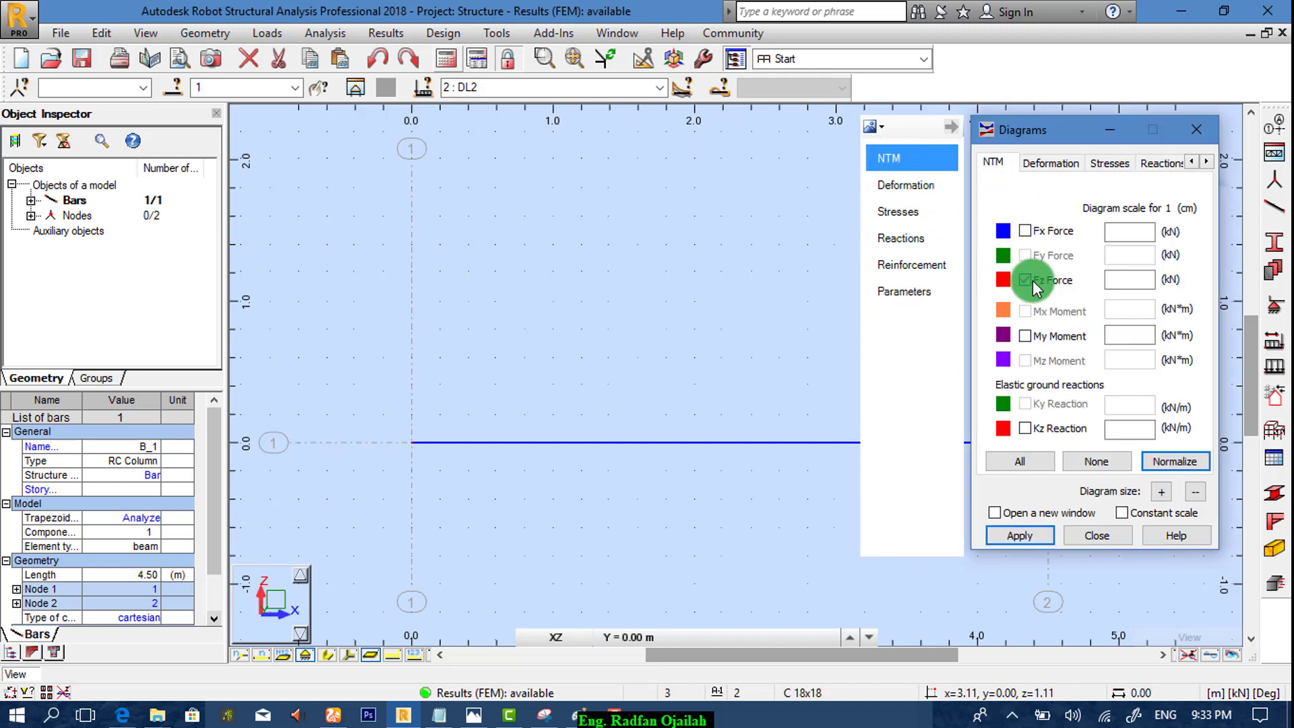
click(1020, 535)
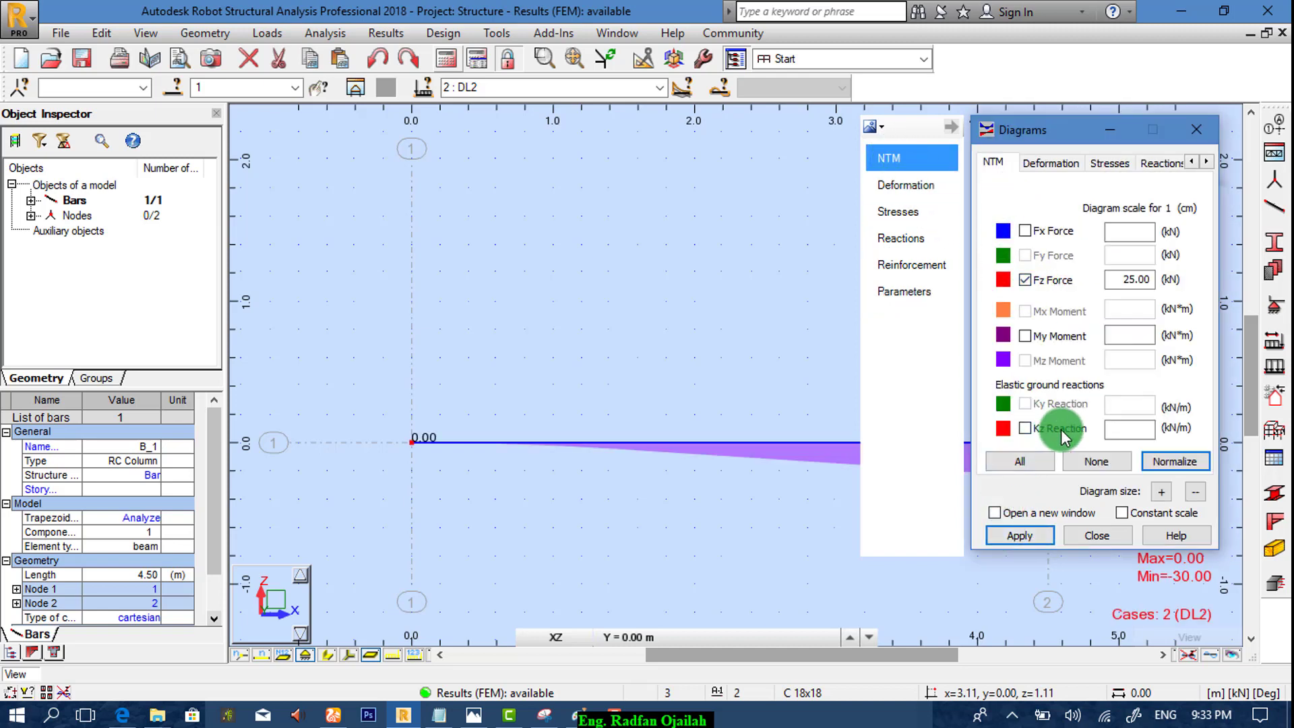
click(1097, 534)
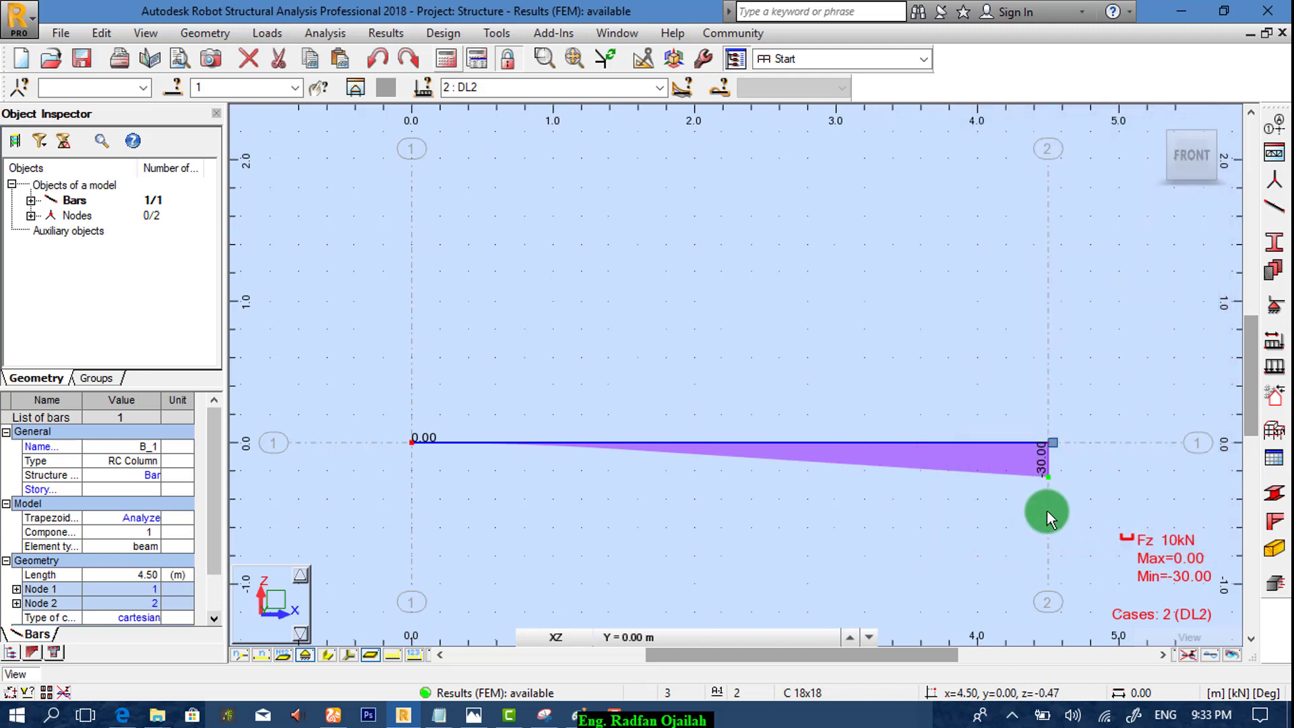
scroll(1061, 485, up, 4)
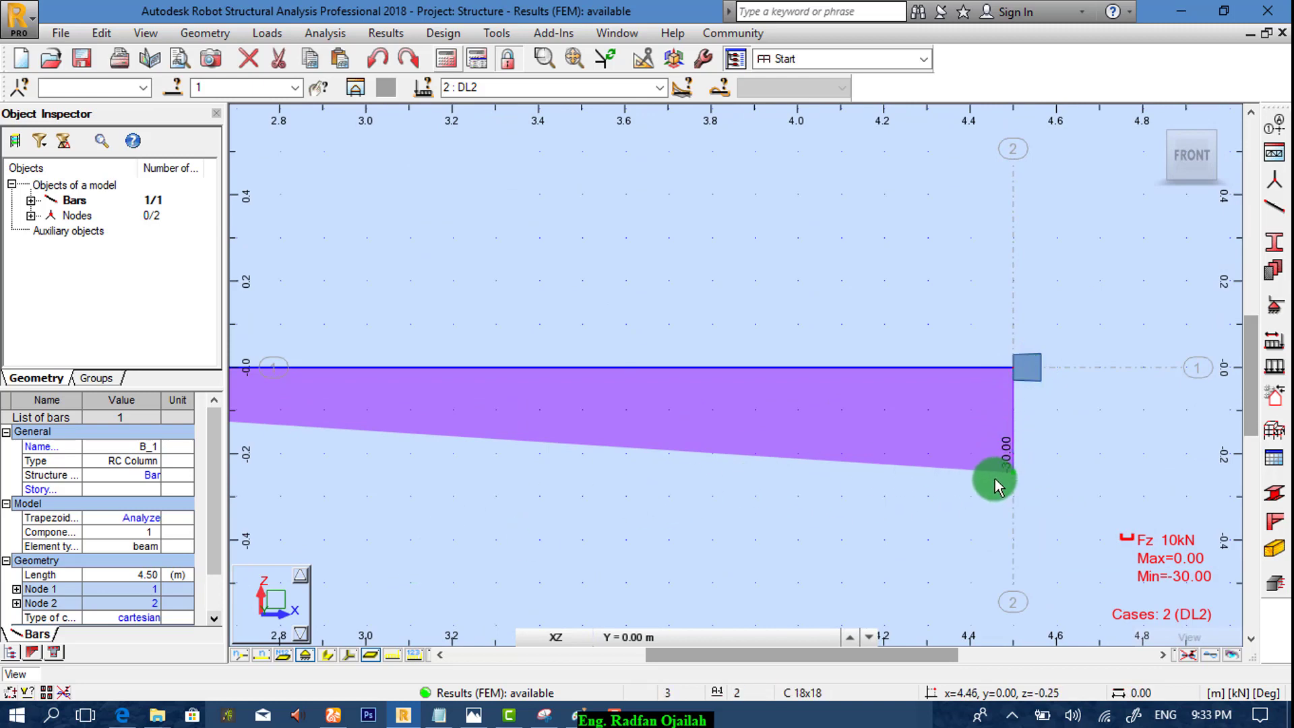
click(122, 715)
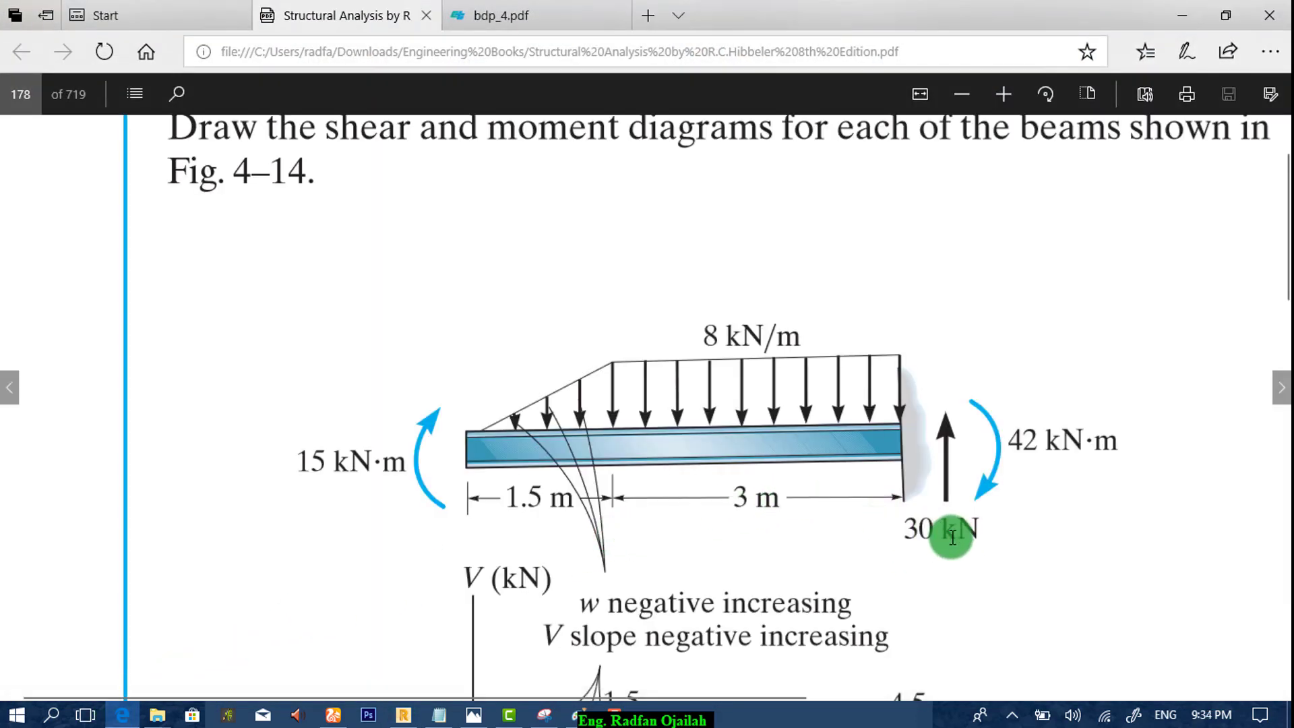
click(1181, 15)
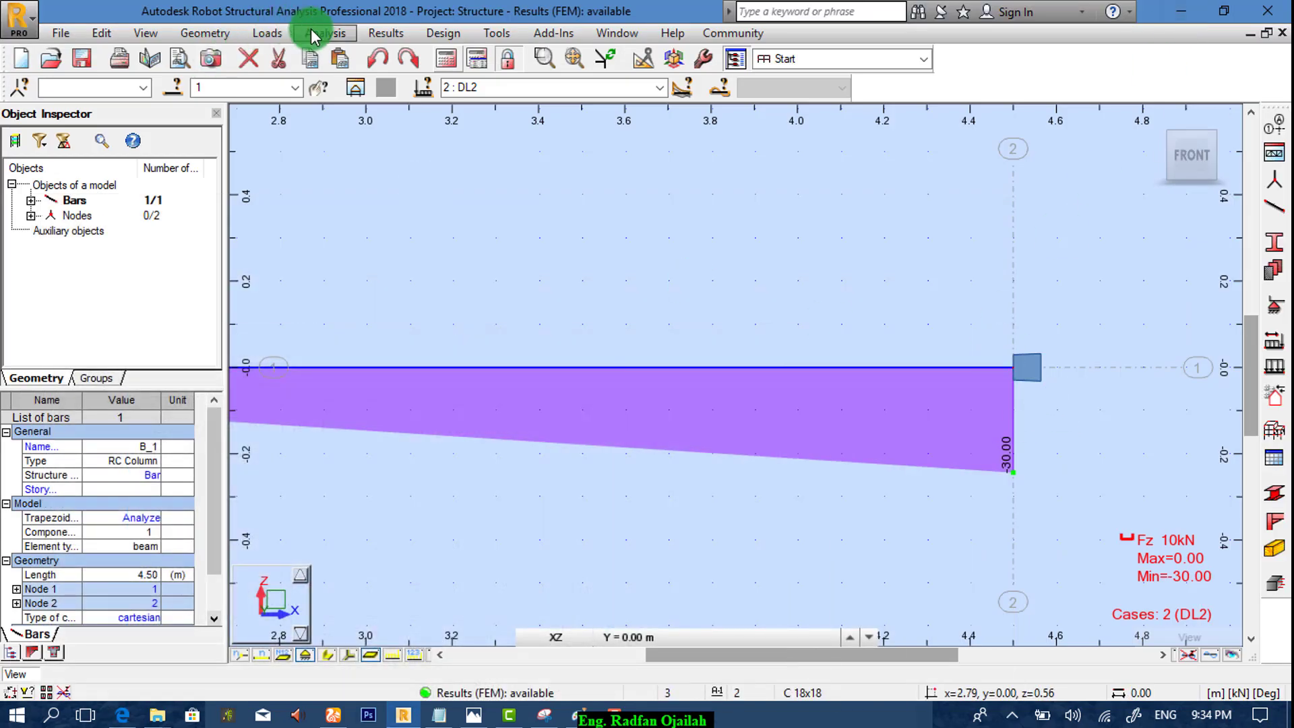
In the bar diagram settings, swap the Fz shear diagram for the My bending moment diagram.
click(327, 33)
mouse_move(385, 35)
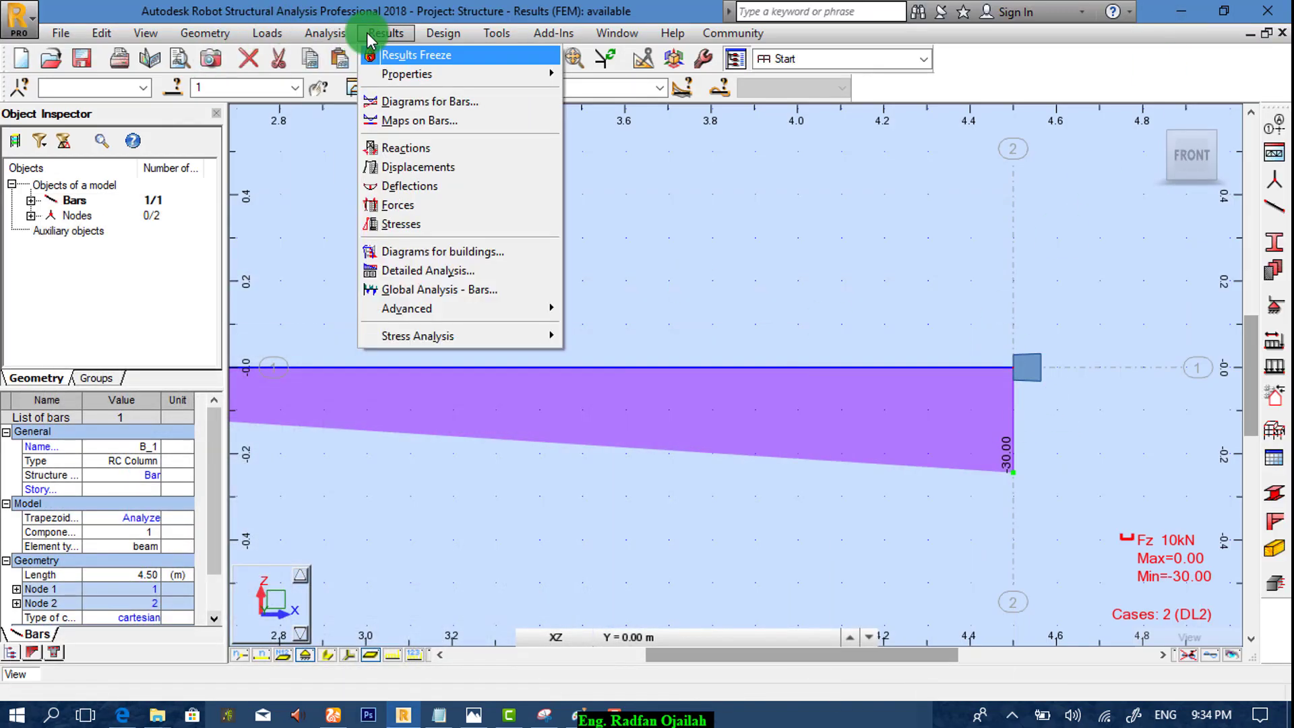
click(376, 100)
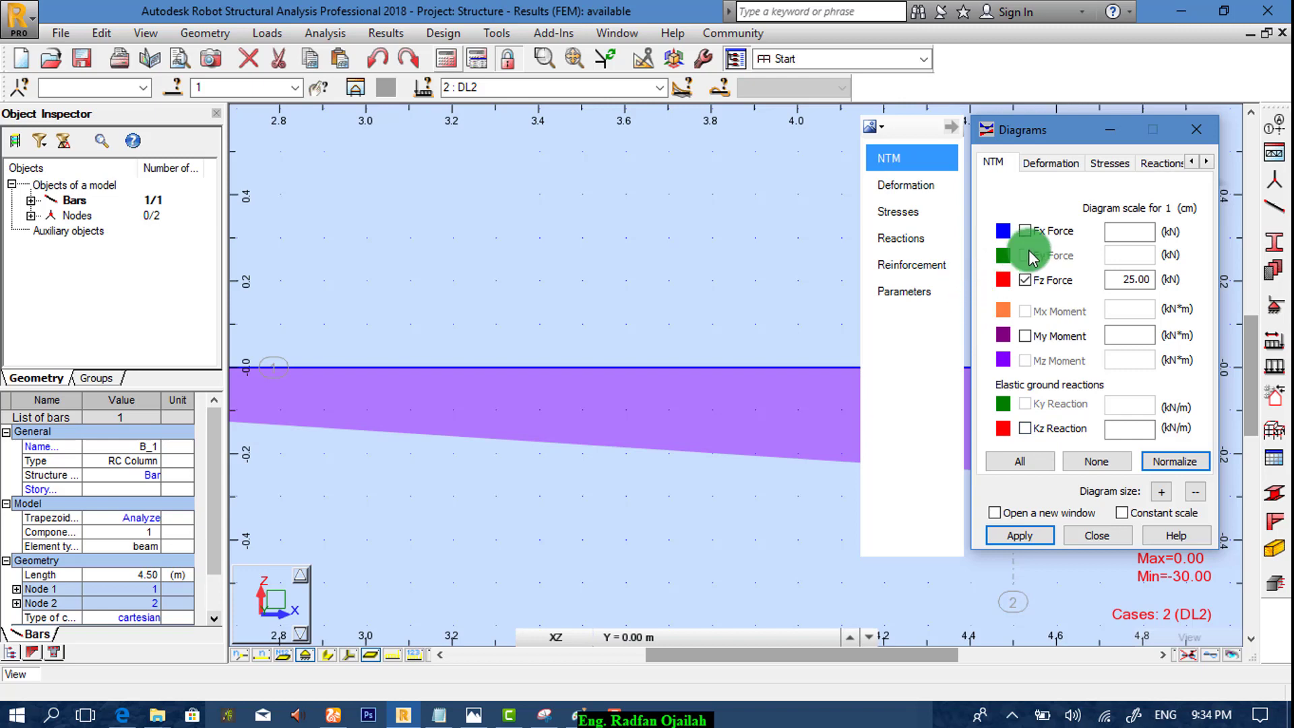
click(1027, 280)
click(1025, 337)
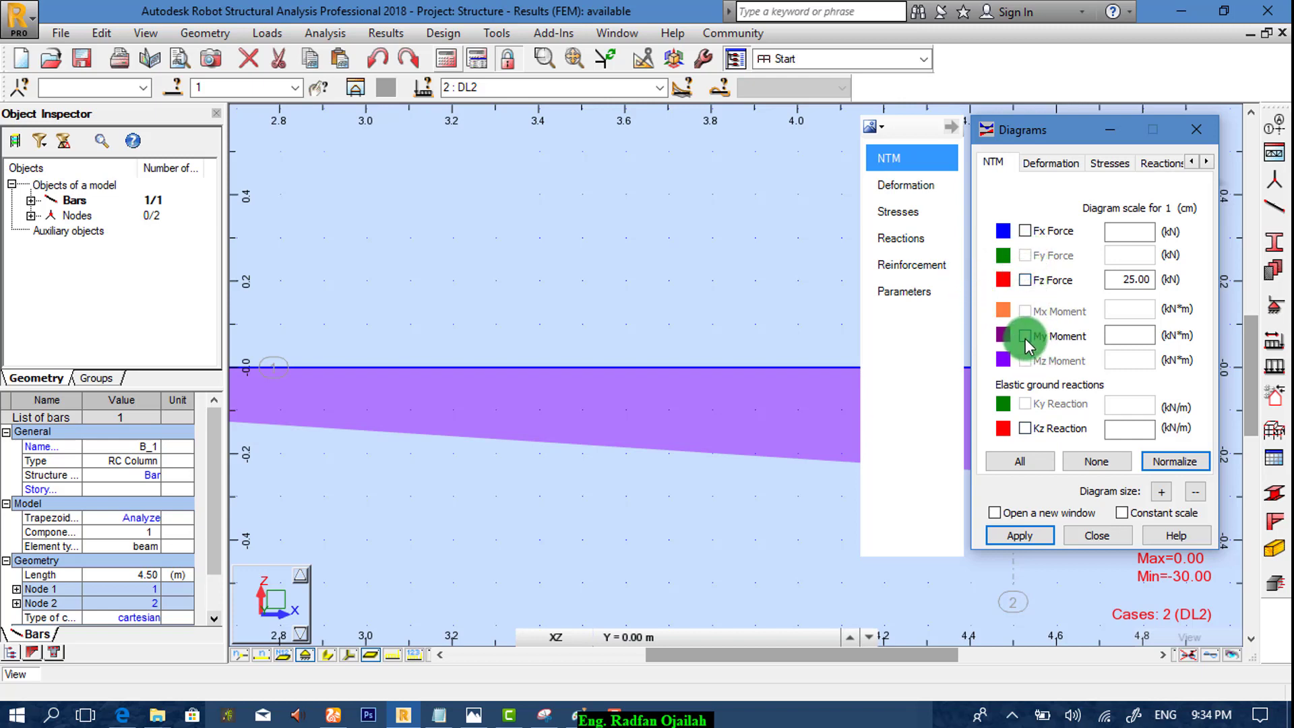
click(1008, 533)
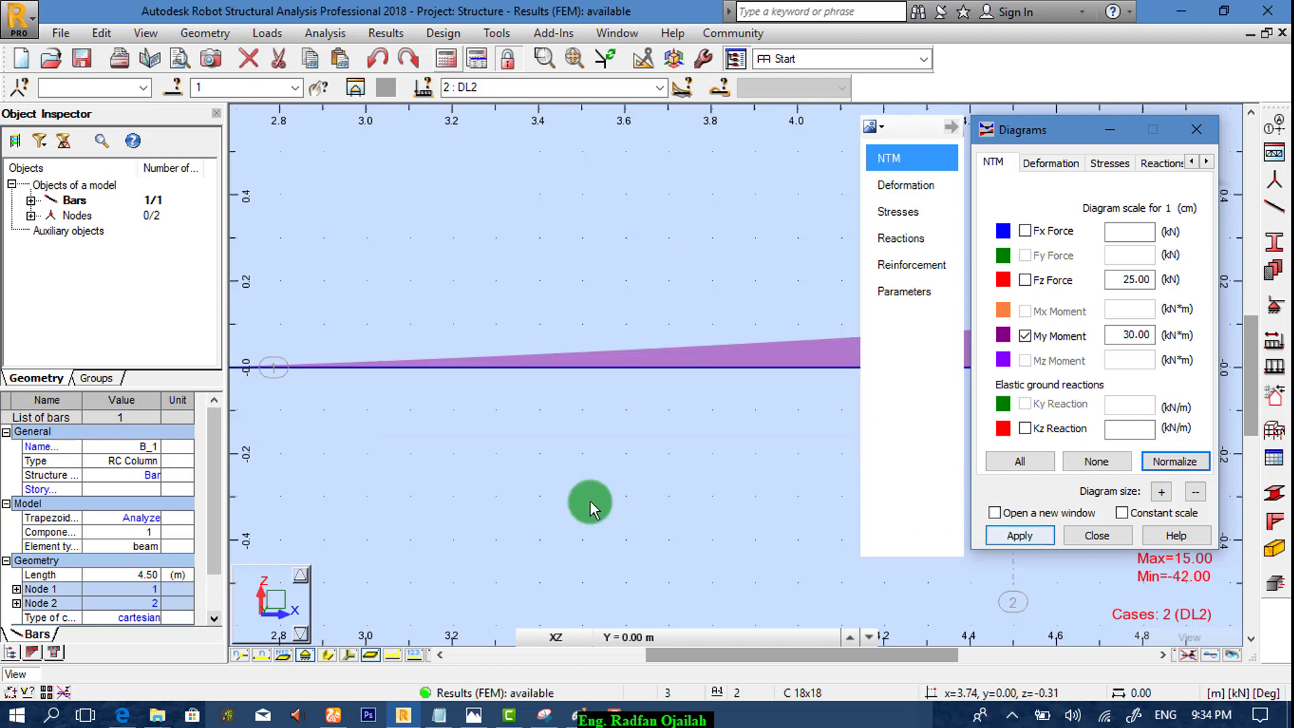
Compare the result with the textbook's moment diagram in the PDF open in Edge.
scroll(549, 565, down, 2)
scroll(895, 407, up, 1)
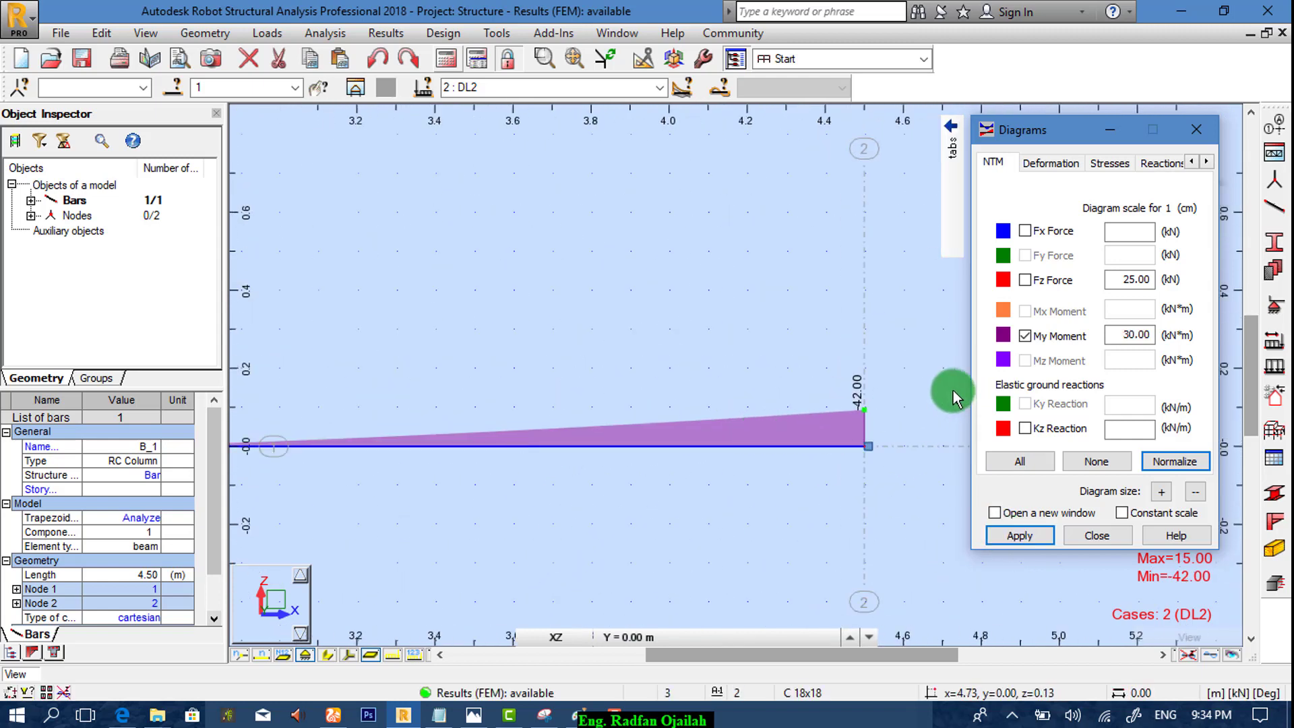
scroll(953, 396, up, 1)
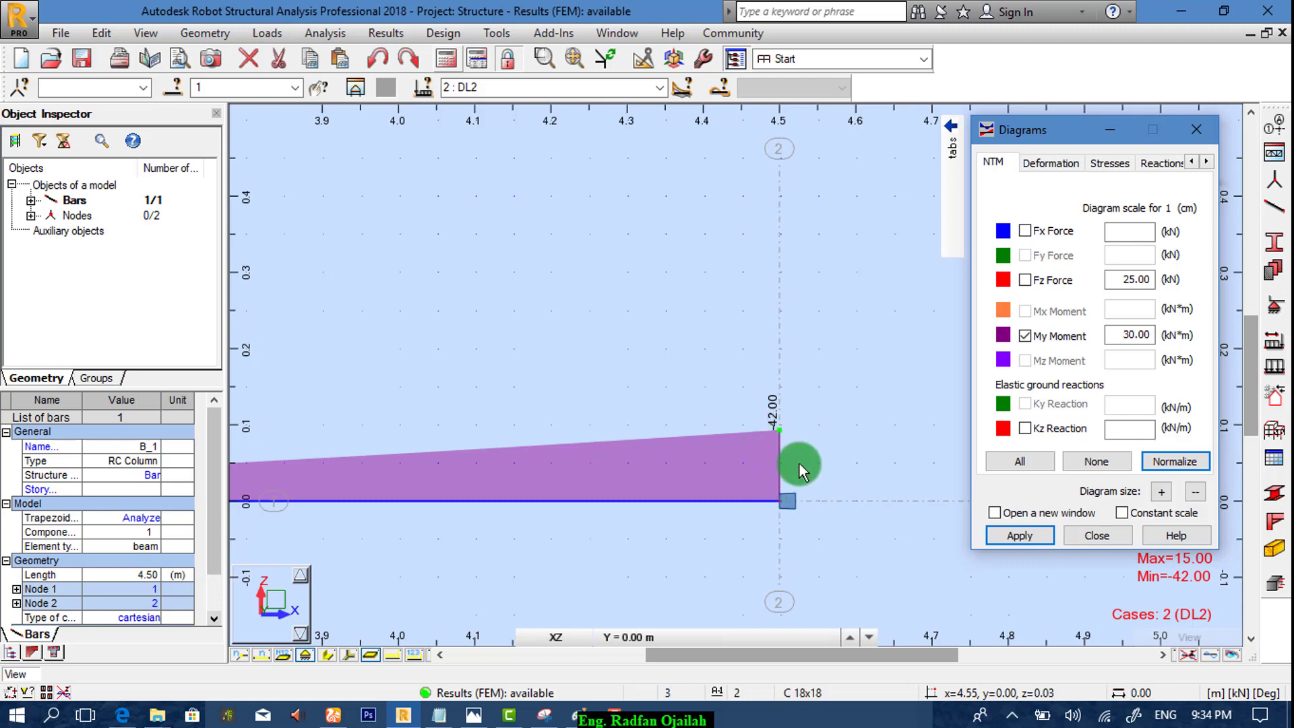
click(122, 715)
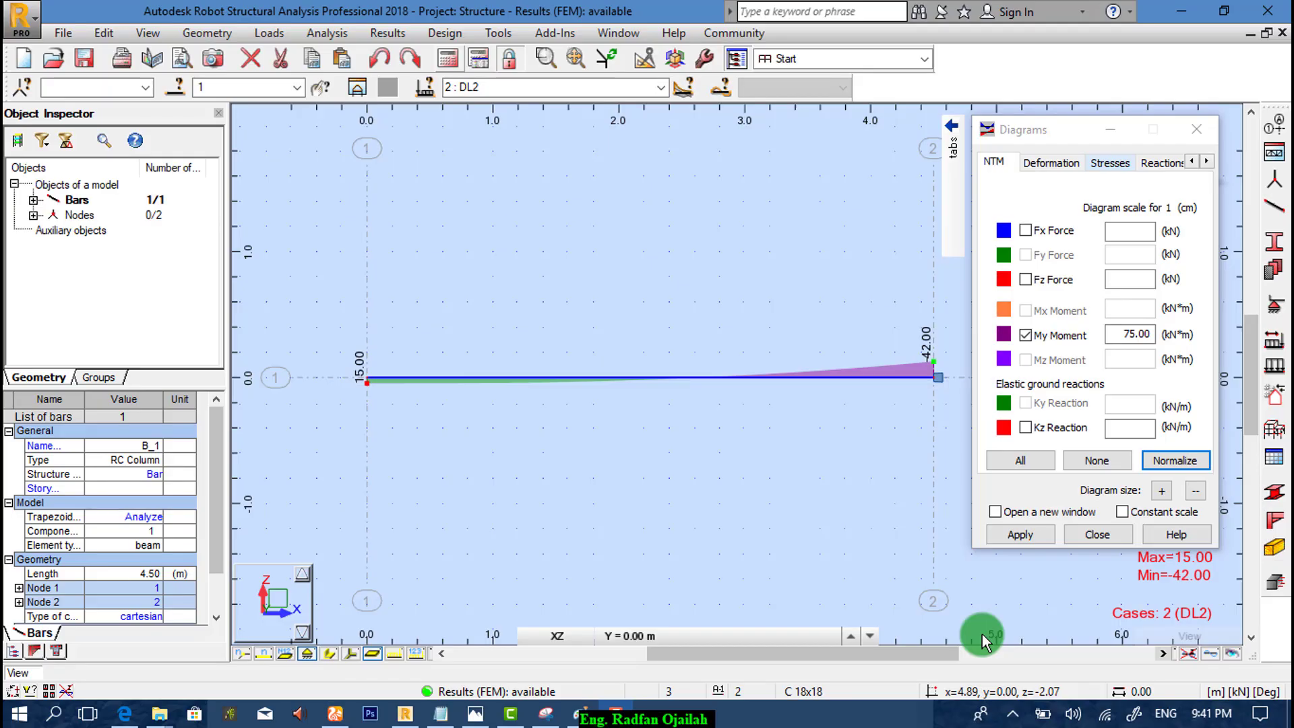
Deselect the beam and enlarge the My diagram step by step to a 10.00 kN·m per cm scale.
click(996, 612)
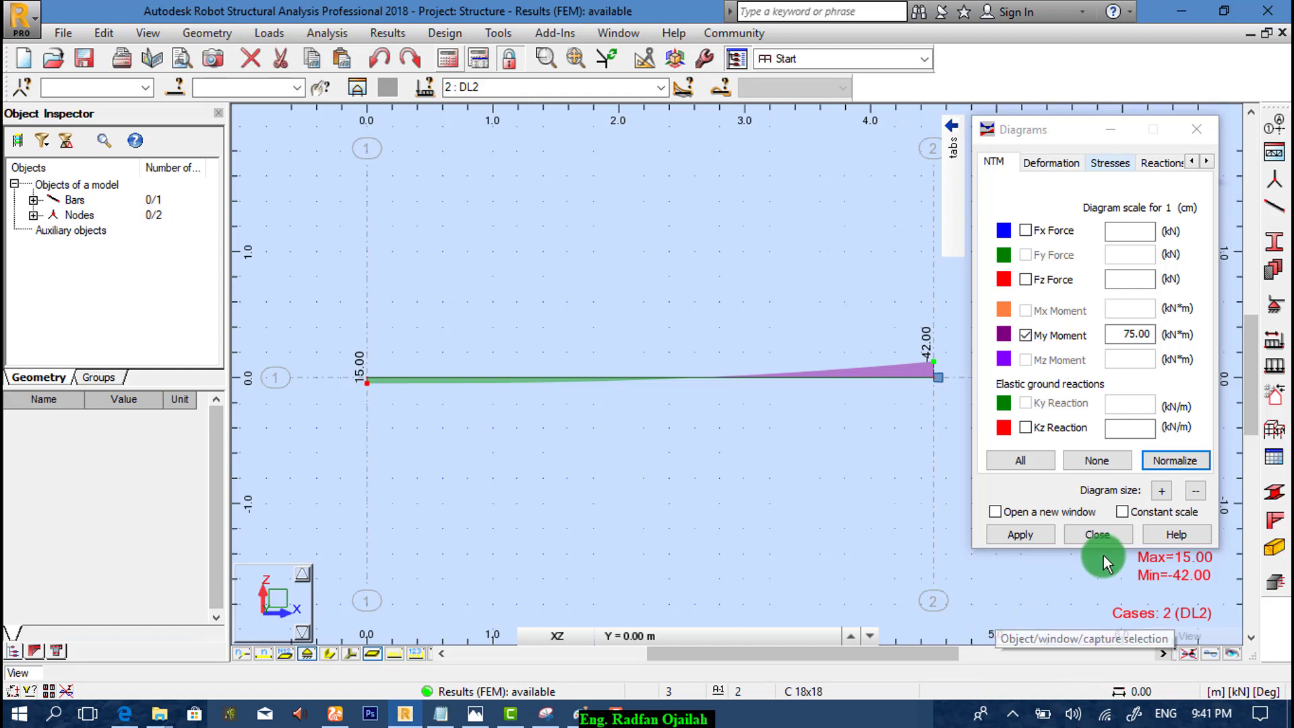
click(1161, 491)
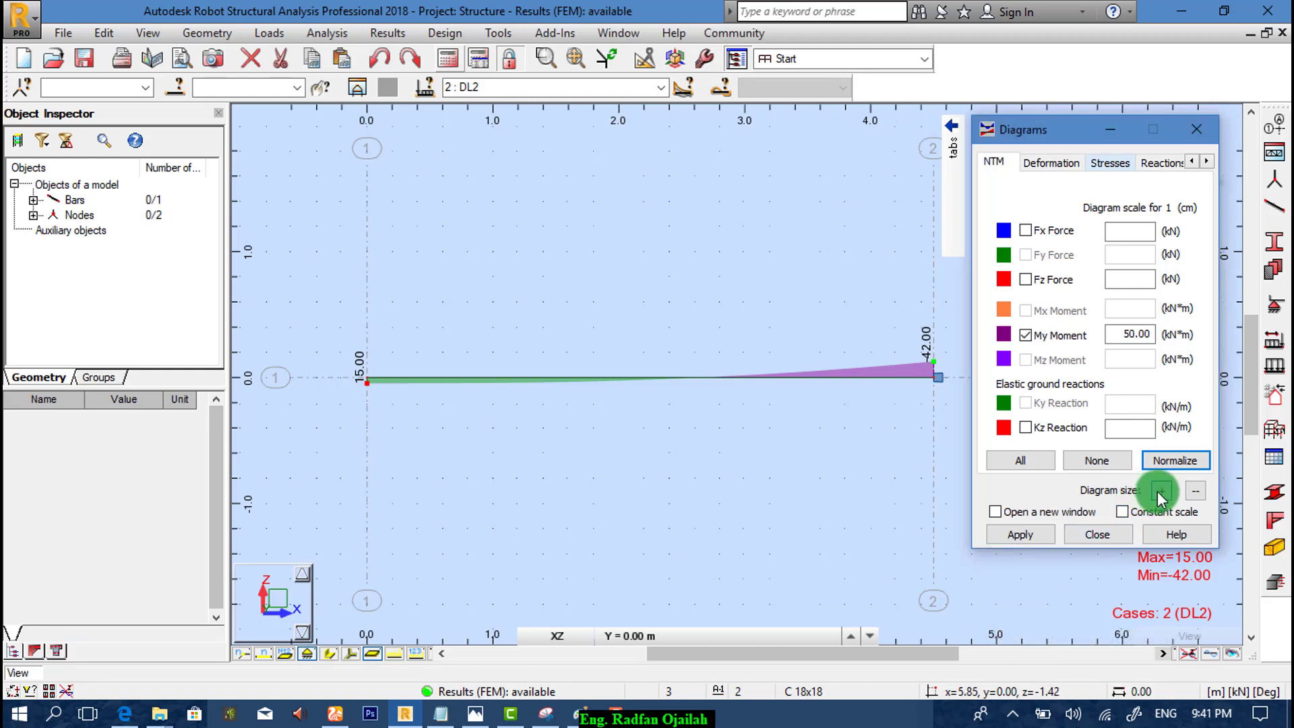
click(1029, 540)
click(1162, 490)
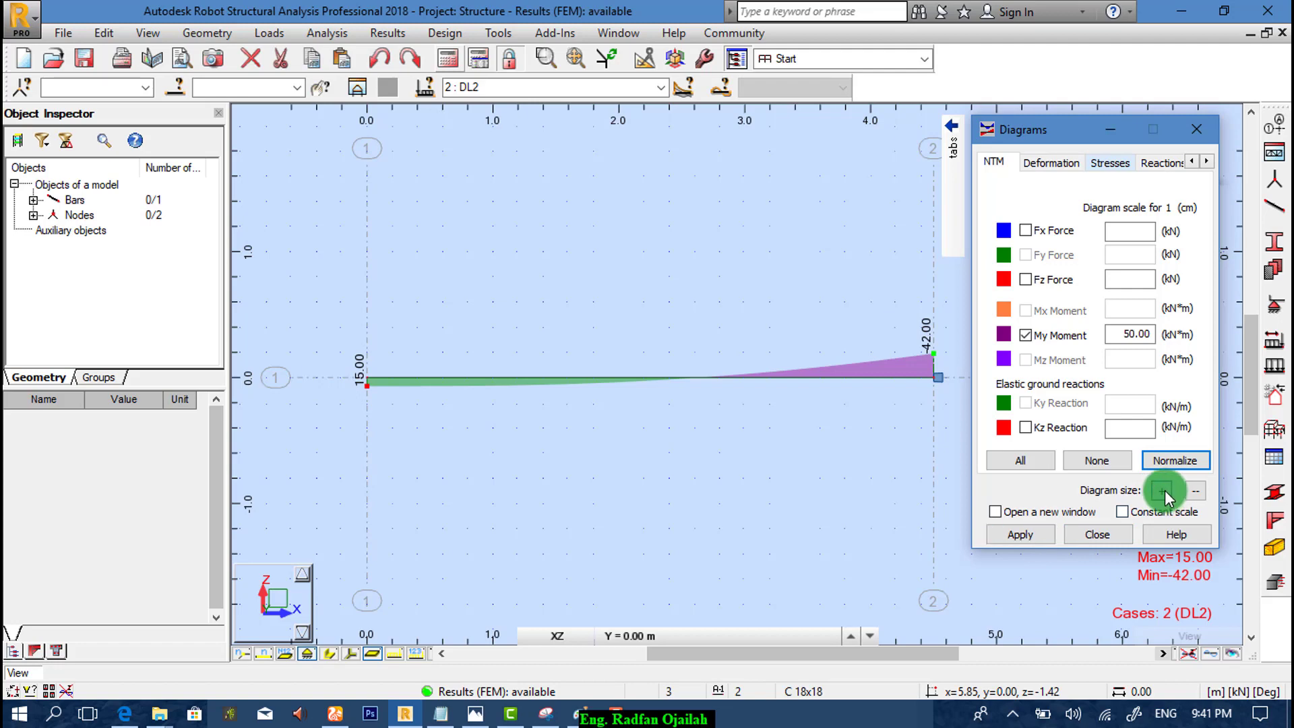
click(1047, 535)
click(1157, 491)
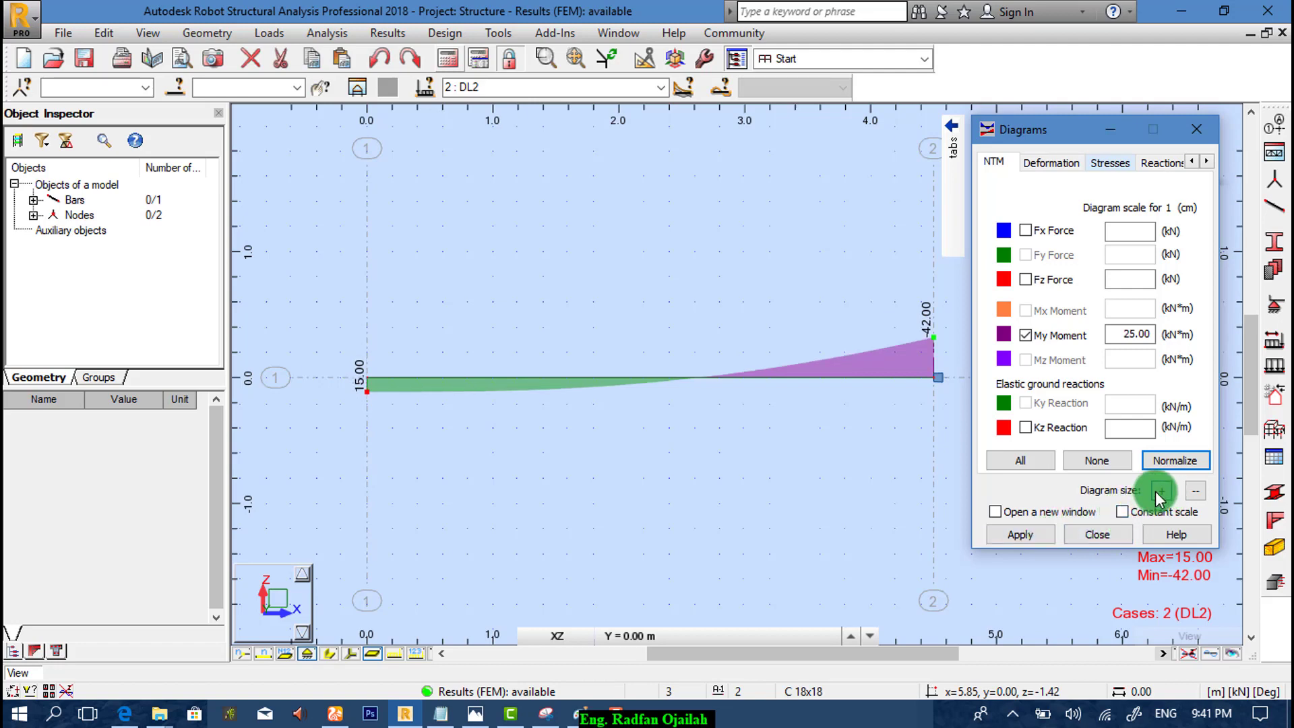
click(1051, 532)
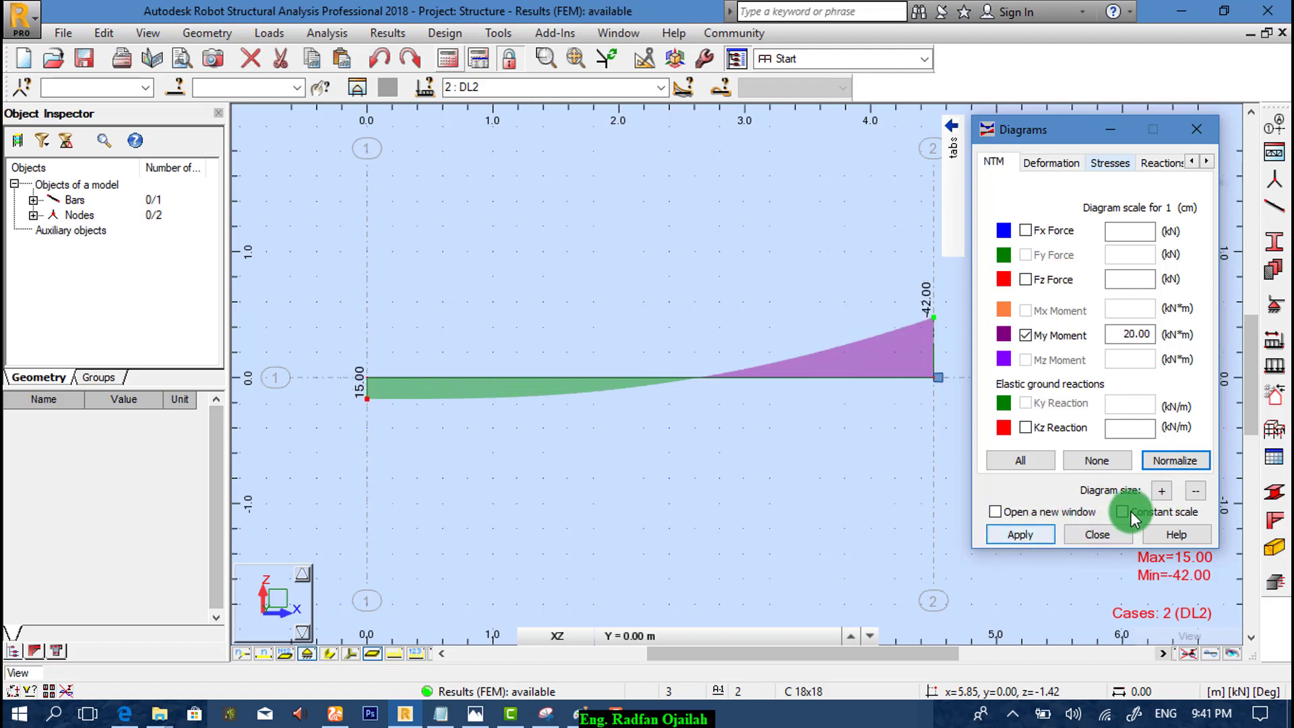
click(1160, 492)
click(1028, 534)
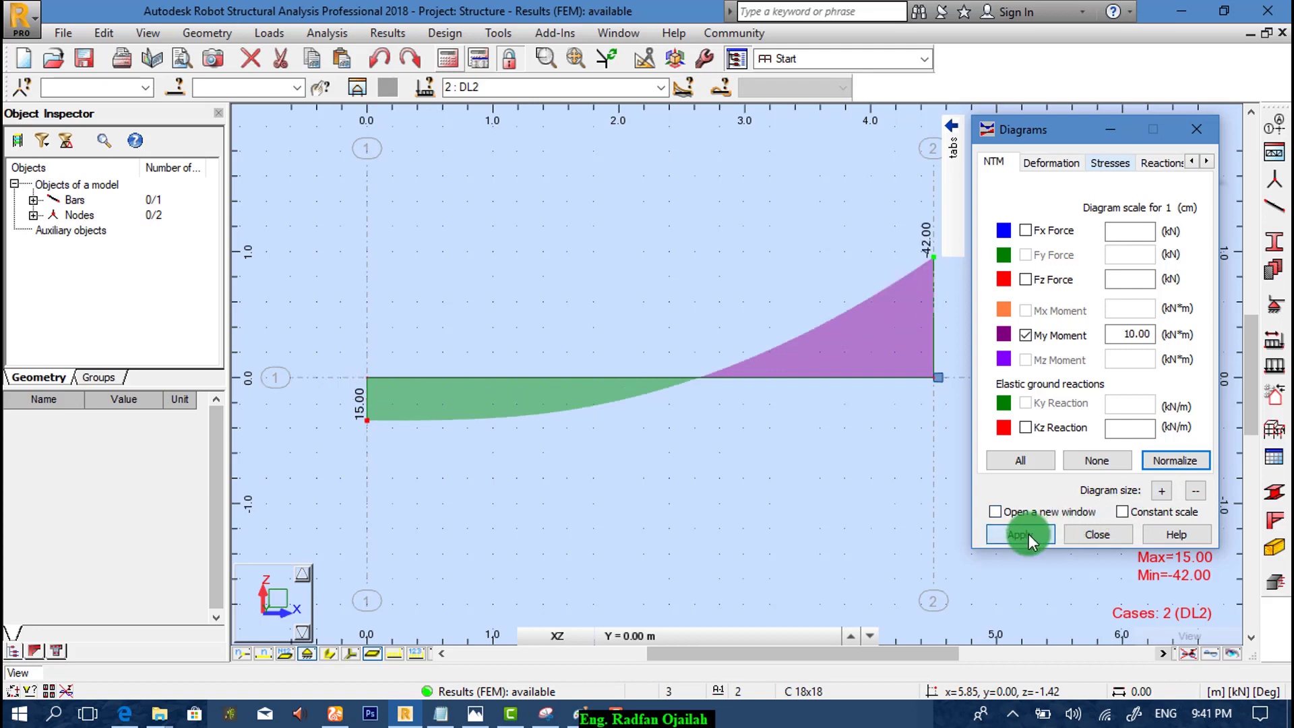